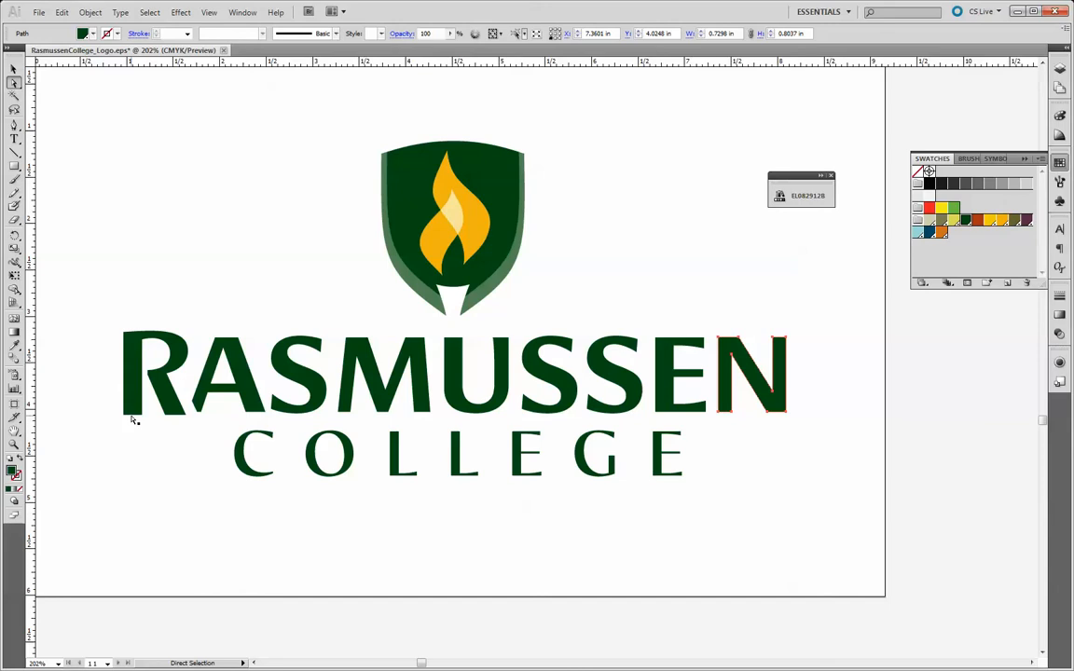
Step: Apply the gold PANTONE 110 C swatch to the stroke of the final N in RASMUSSEN
{"action": "left_click", "coordinate": [17, 476]}
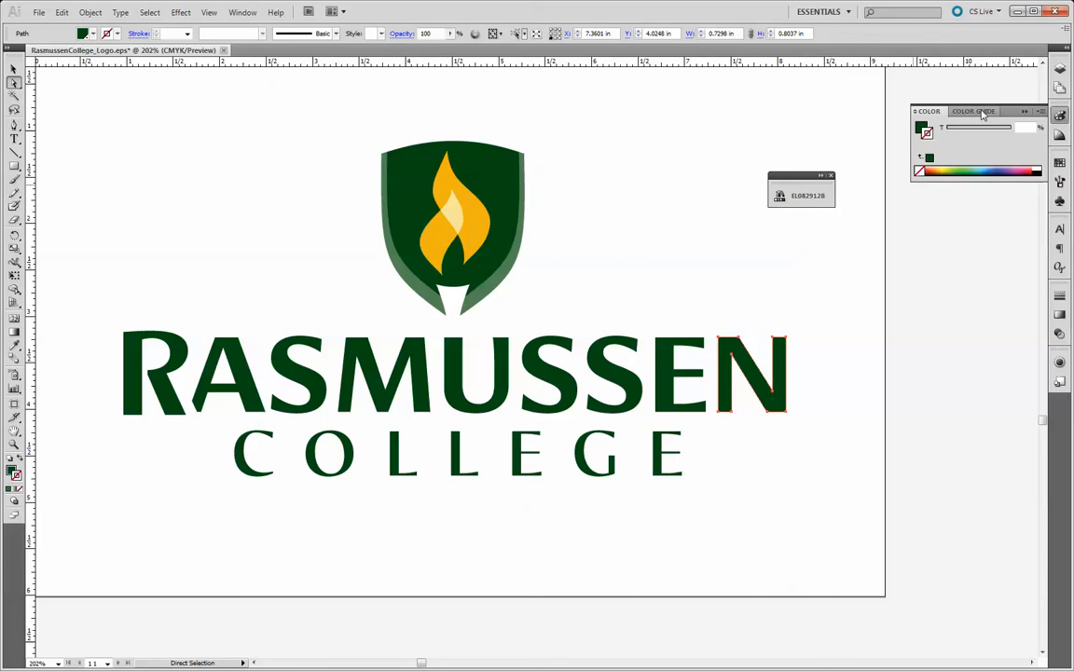
{"action": "left_click", "coordinate": [1061, 164]}
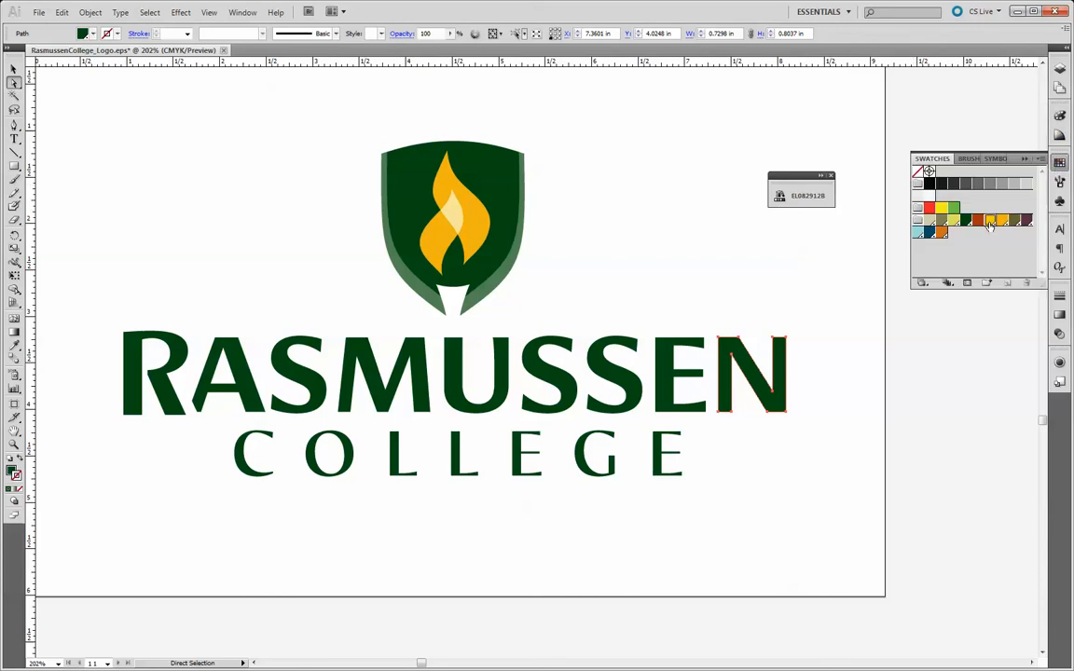
{"action": "left_click", "coordinate": [990, 222]}
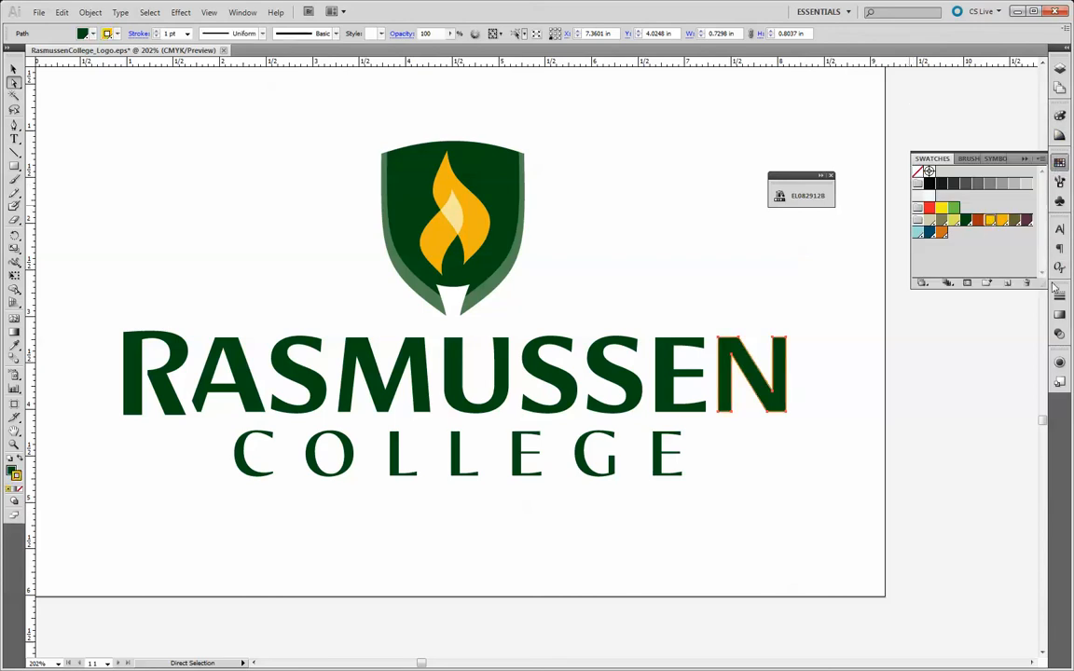
Step: Set the N's stroke weight to 7 pt and then reduce it to 4 pt
{"action": "key", "text": "ctrl+F10"}
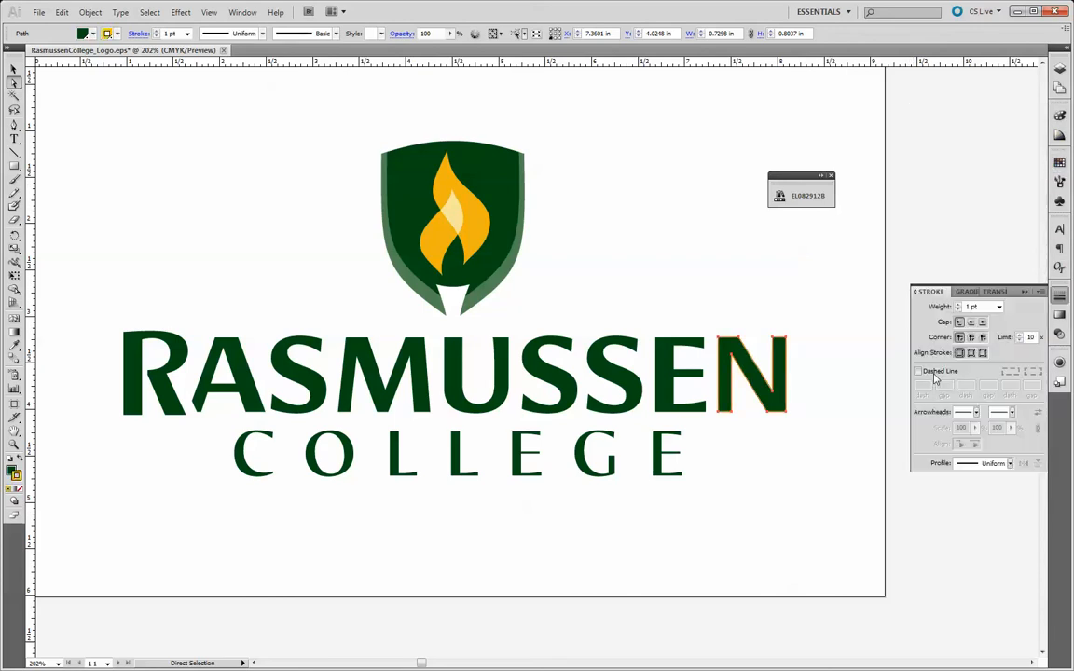
{"action": "left_click", "coordinate": [972, 307]}
{"action": "left_click", "coordinate": [999, 307]}
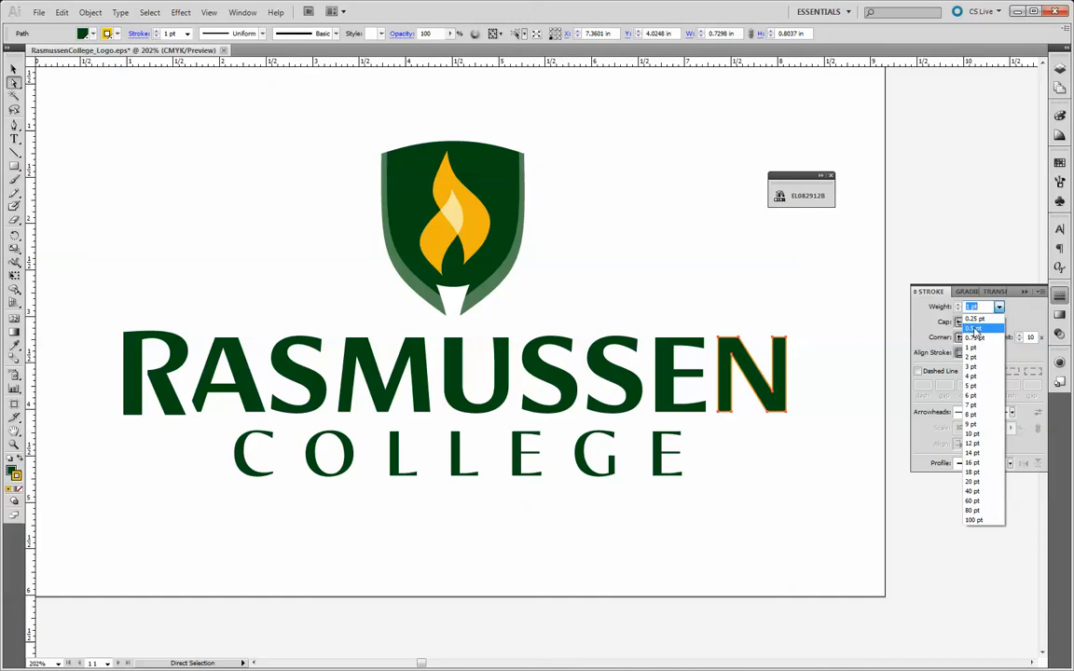
{"action": "left_click", "coordinate": [979, 405]}
{"action": "left_click", "coordinate": [999, 307]}
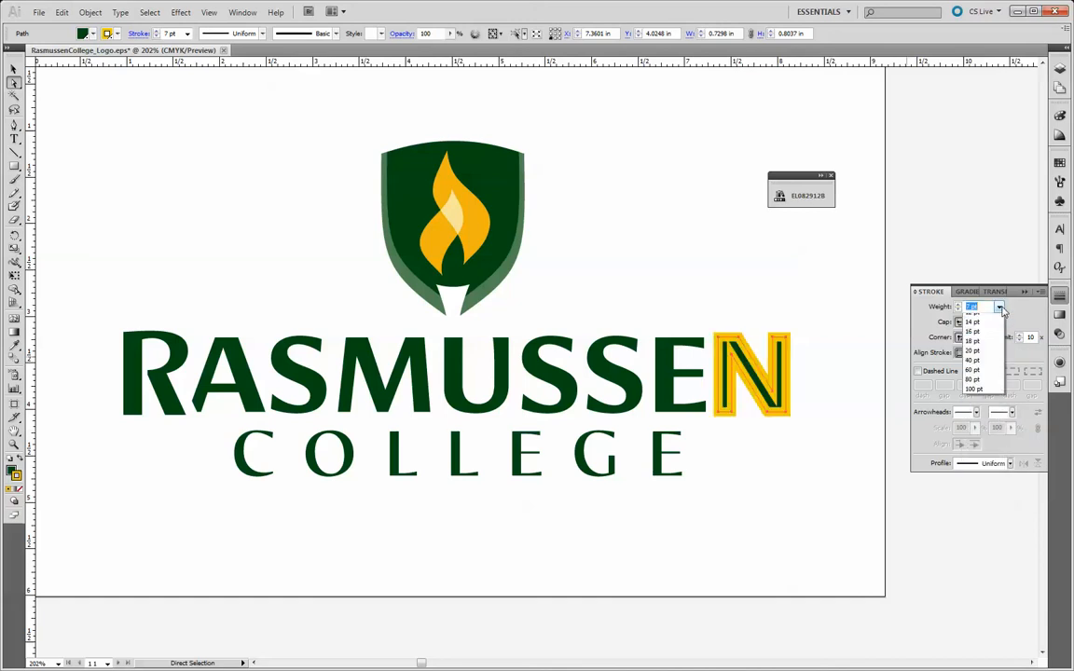
{"action": "left_click", "coordinate": [983, 378]}
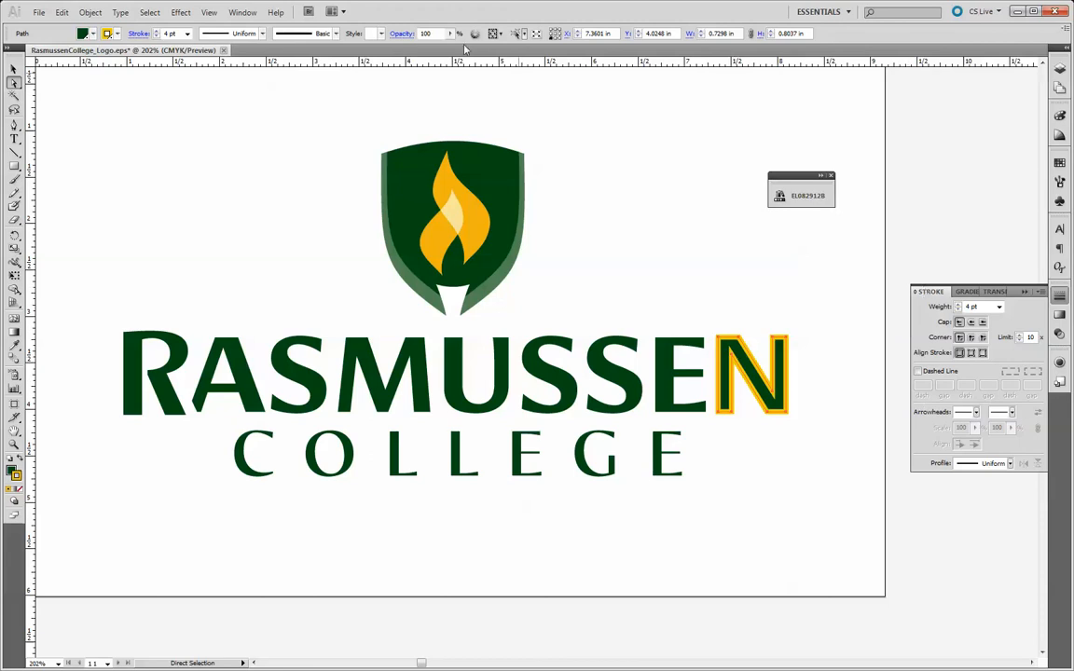
Step: Reorder the N's appearance attributes so the fill is stacked above the stroke
{"action": "left_click", "coordinate": [238, 13]}
{"action": "left_click", "coordinate": [235, 13]}
{"action": "left_click", "coordinate": [1059, 363]}
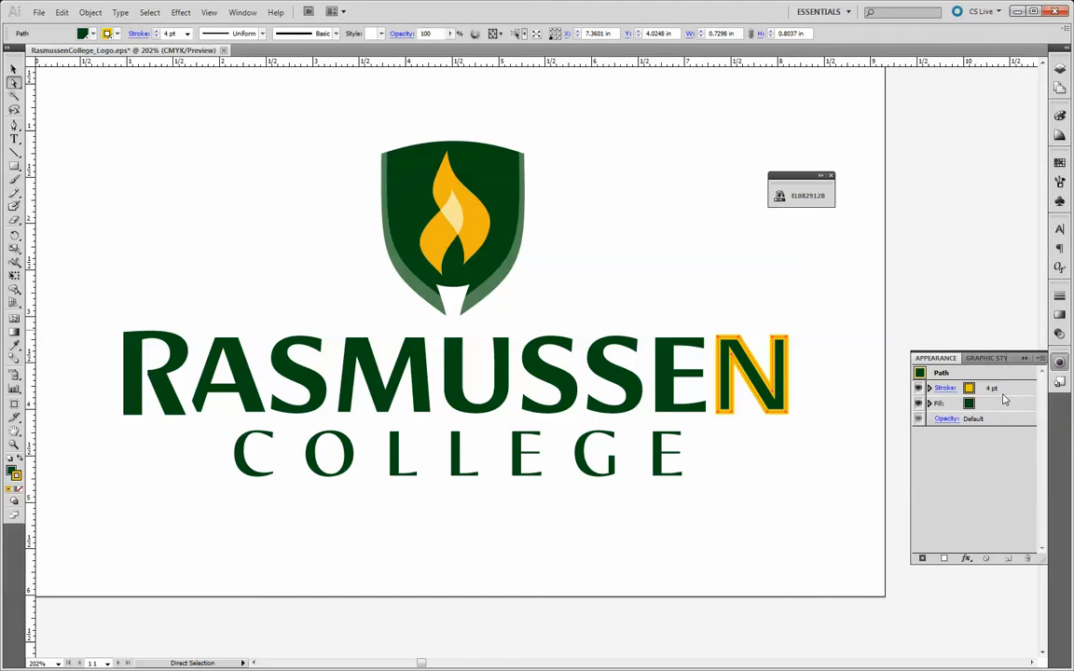
{"action": "left_click_drag", "start_coordinate": [1013, 409], "coordinate": [1014, 385]}
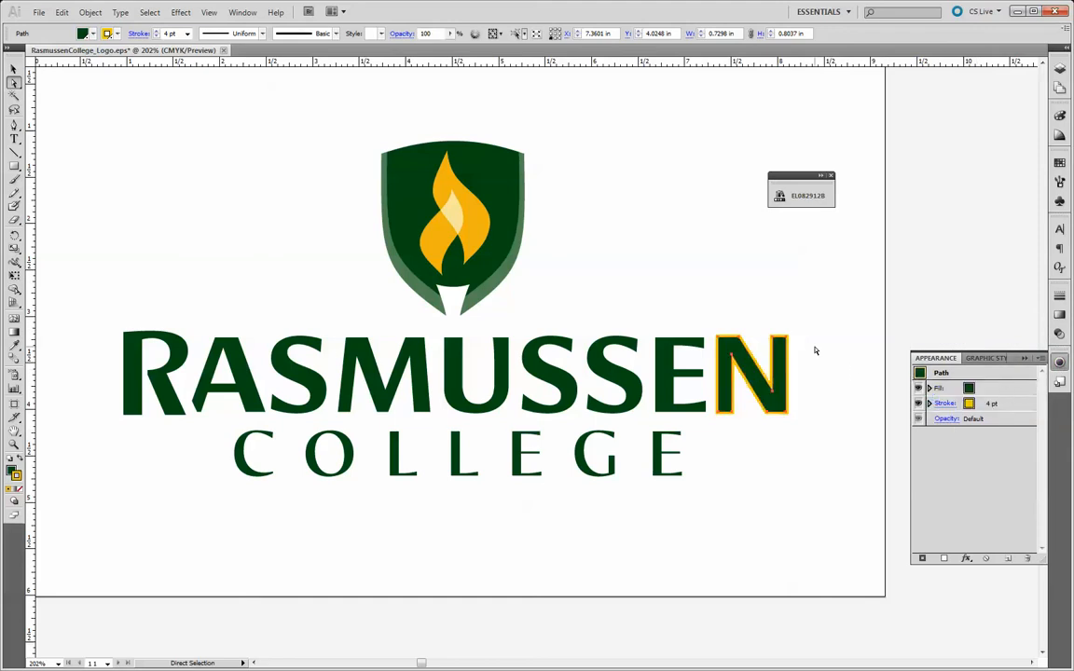
Step: Swap the N's fill and stroke colors and back again, and set its stroke to None
{"action": "left_click", "coordinate": [19, 459]}
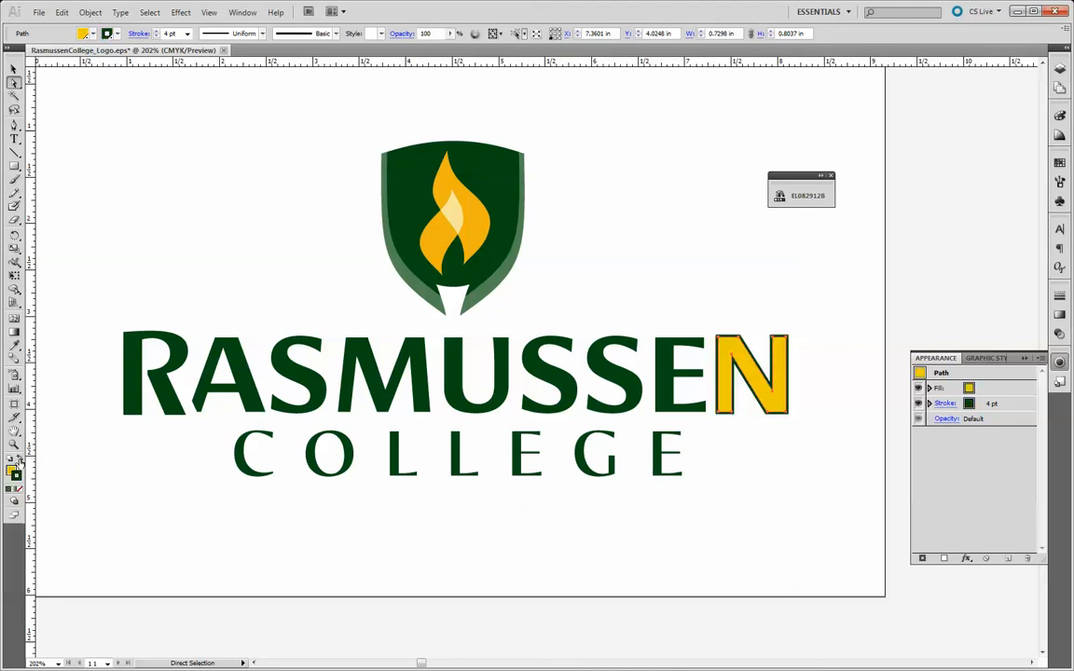
{"action": "left_click", "coordinate": [20, 459]}
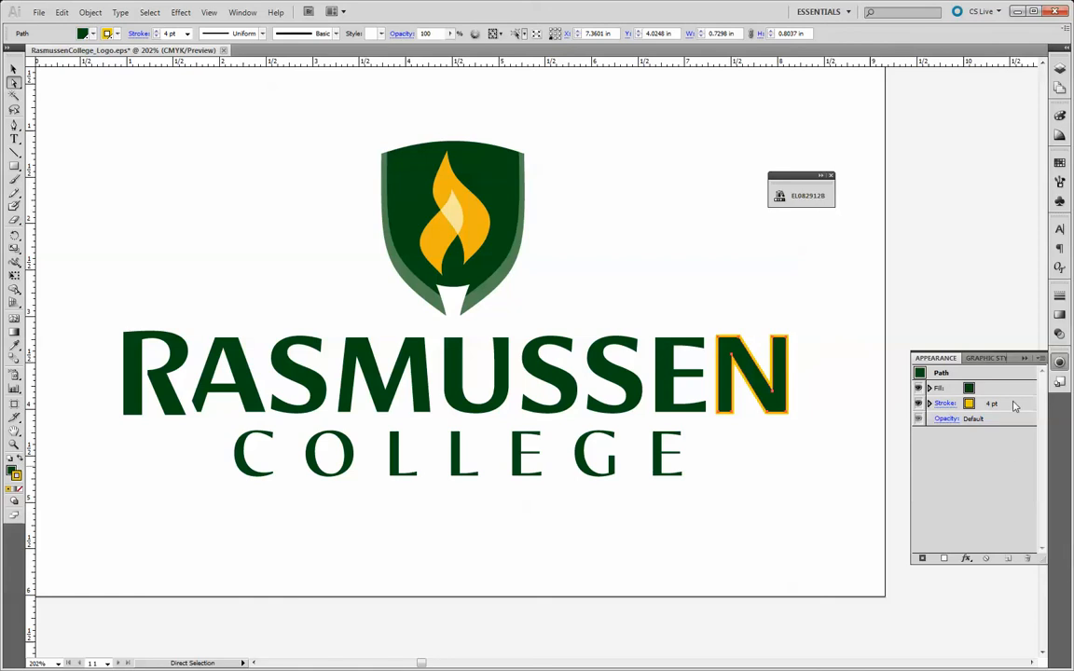
{"action": "left_click", "coordinate": [18, 486]}
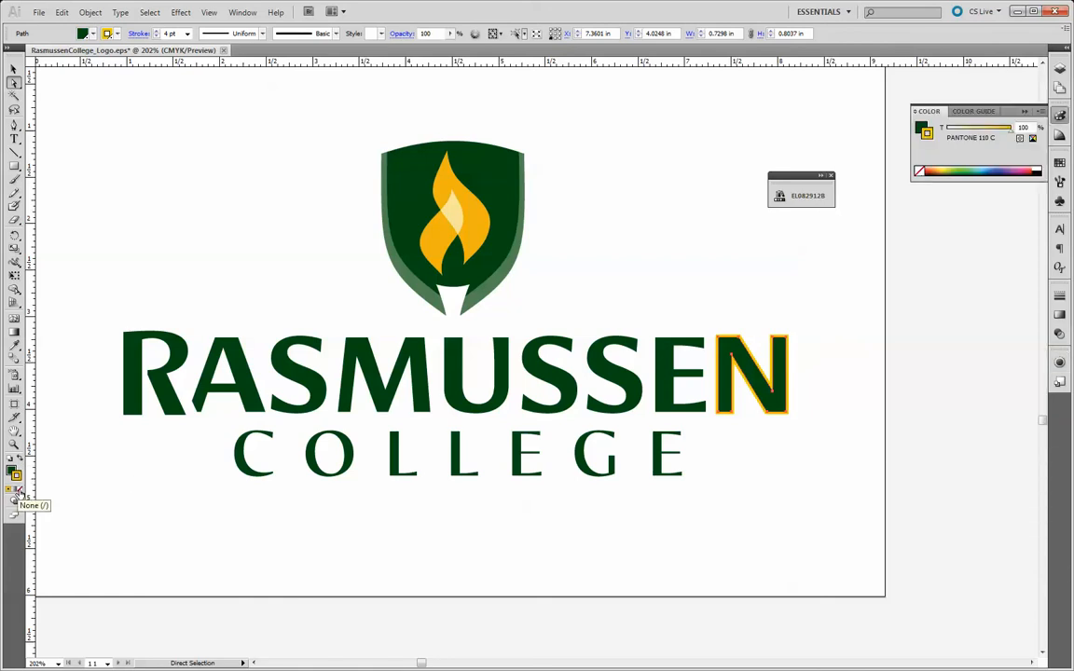
{"action": "left_click", "coordinate": [20, 491]}
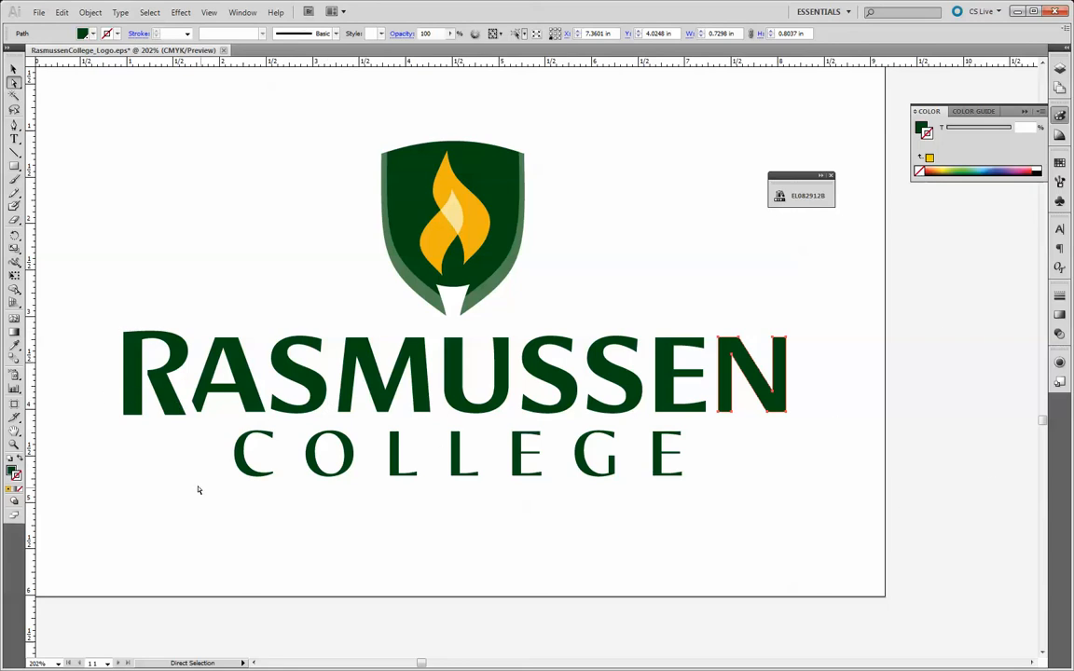
Step: Select all objects that share the fill color of the letter R
{"action": "left_click", "coordinate": [143, 346]}
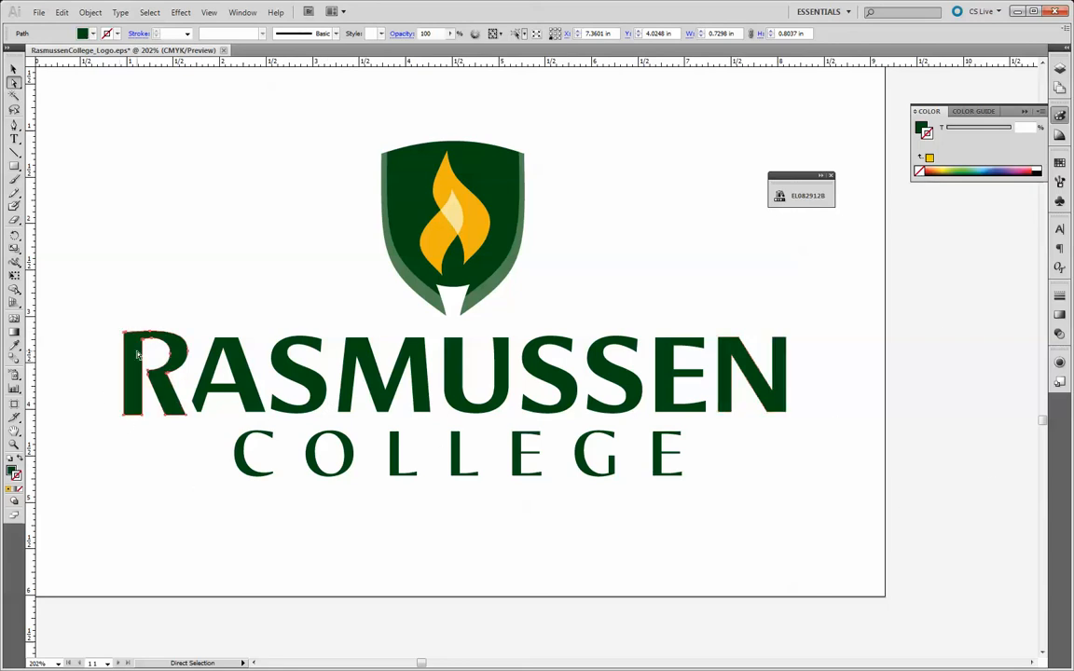
{"action": "left_click", "coordinate": [148, 12]}
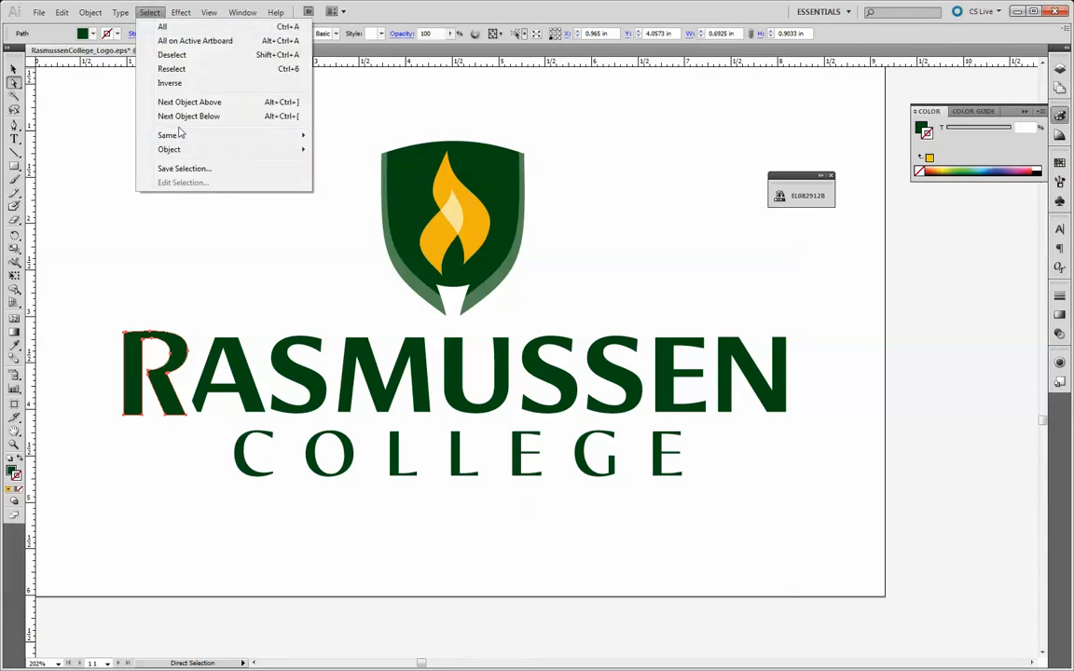
{"action": "mouse_move", "coordinate": [178, 136]}
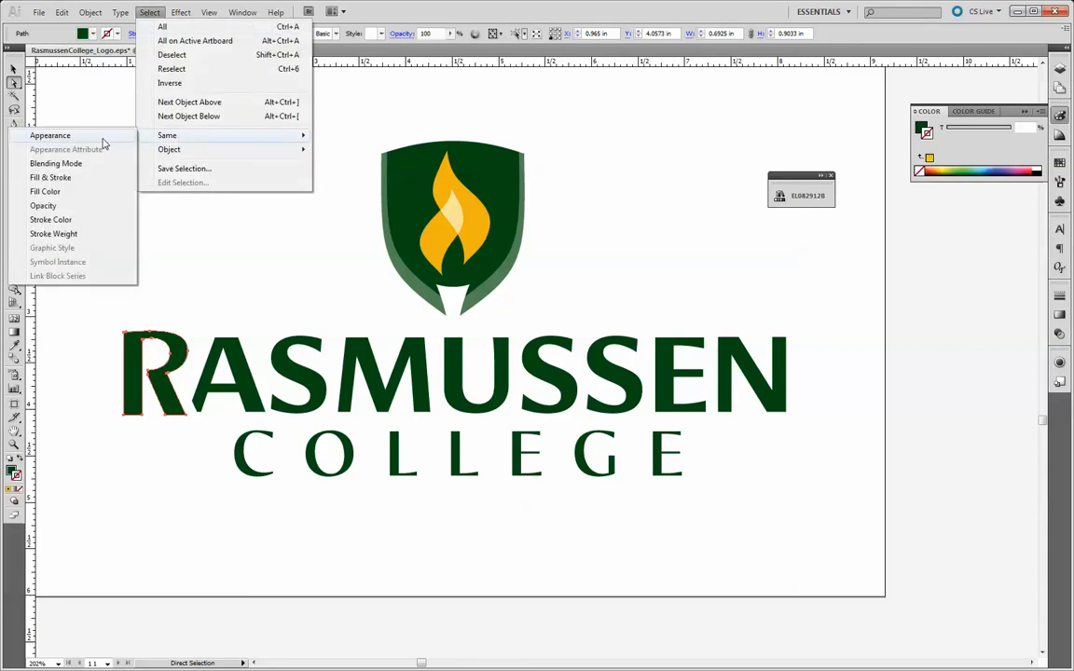
{"action": "left_click", "coordinate": [45, 191]}
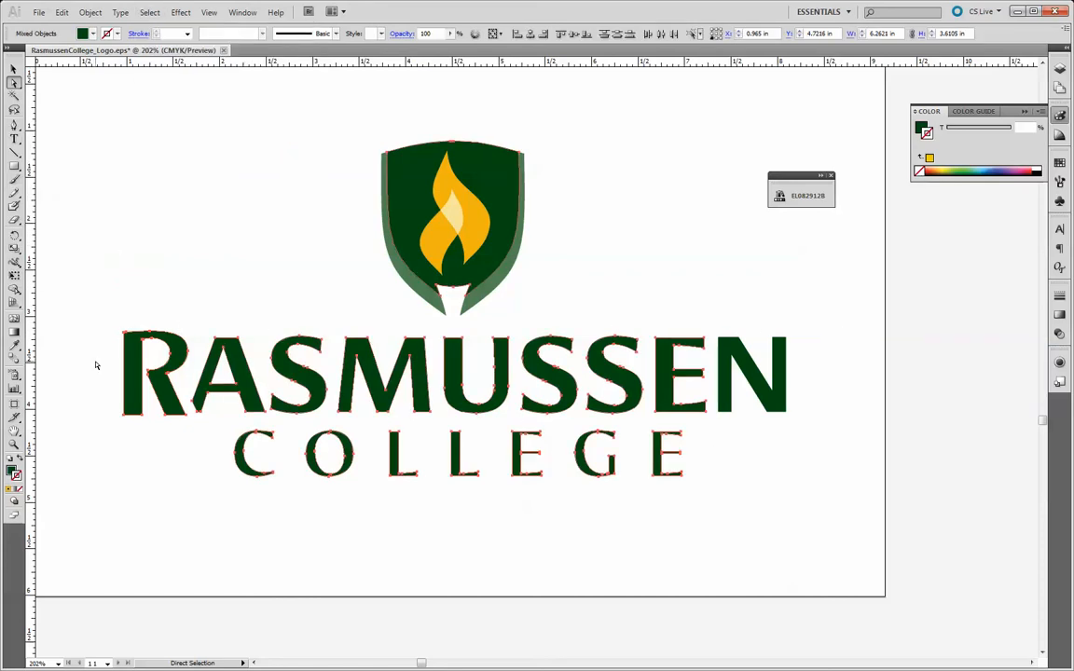
Step: Try the purple PANTONE 5115 C swatch as the selection's stroke and reset the stroke to None
{"action": "left_click", "coordinate": [1060, 162]}
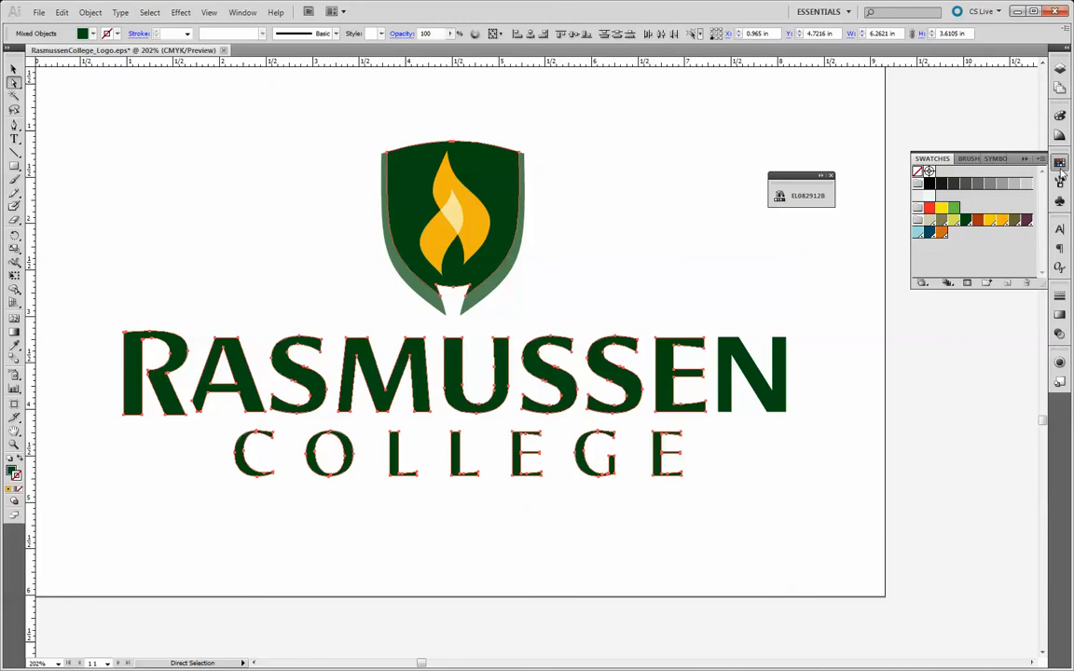
{"action": "left_click", "coordinate": [1026, 221]}
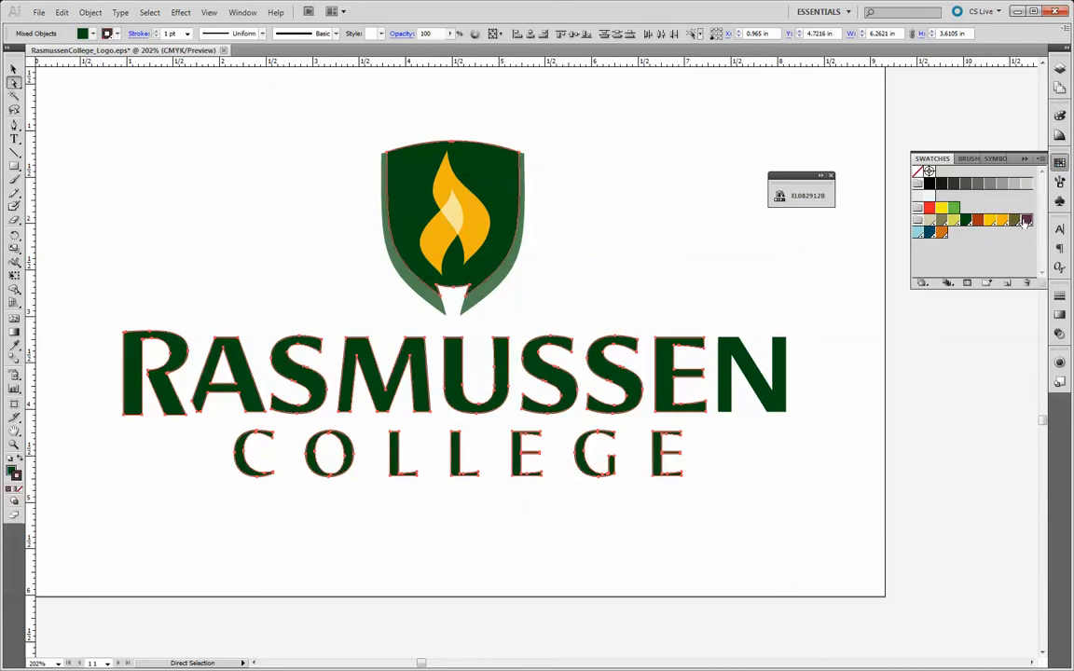
{"action": "left_click", "coordinate": [917, 171]}
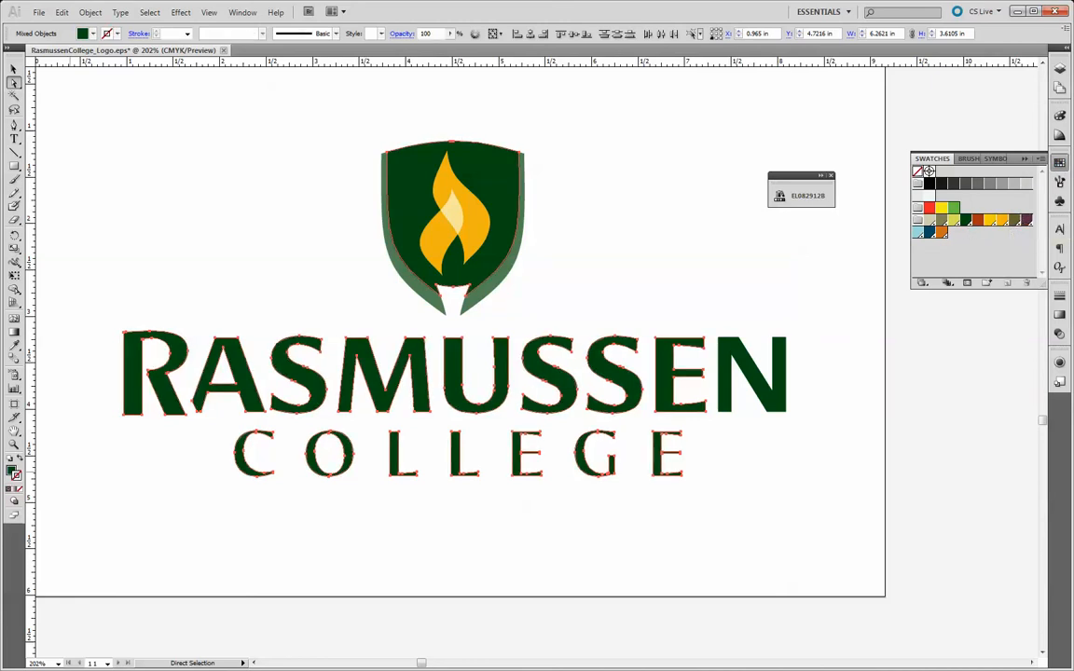
Step: Fill the selected shield and lettering with the purple PANTONE 5115 C swatch
{"action": "left_click", "coordinate": [11, 471]}
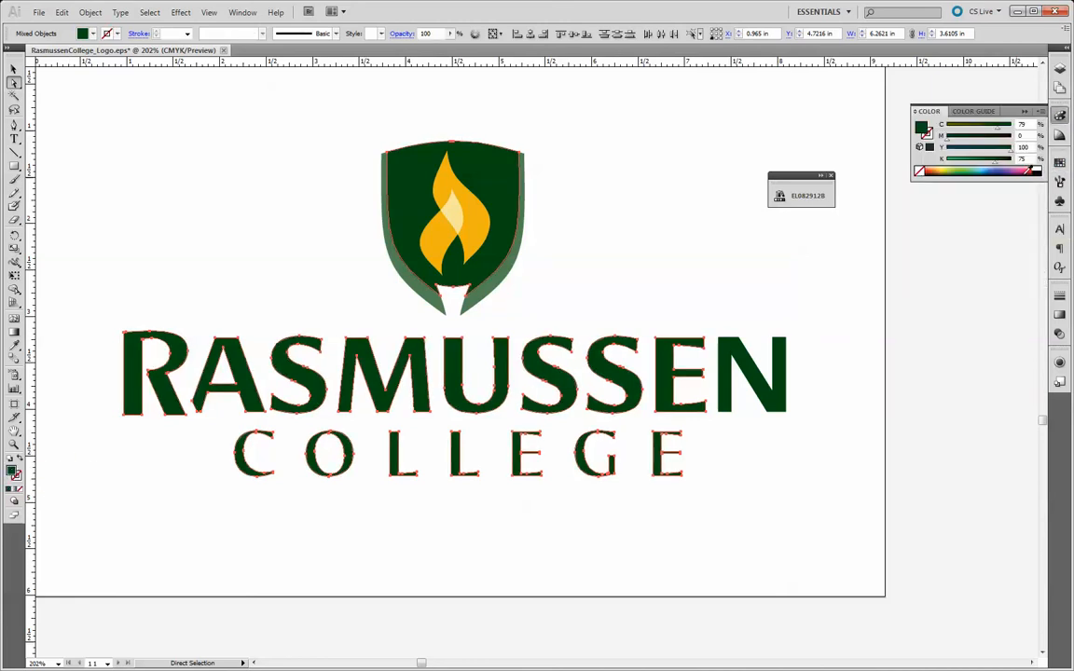
{"action": "left_click", "coordinate": [1060, 160]}
{"action": "left_click", "coordinate": [1025, 220]}
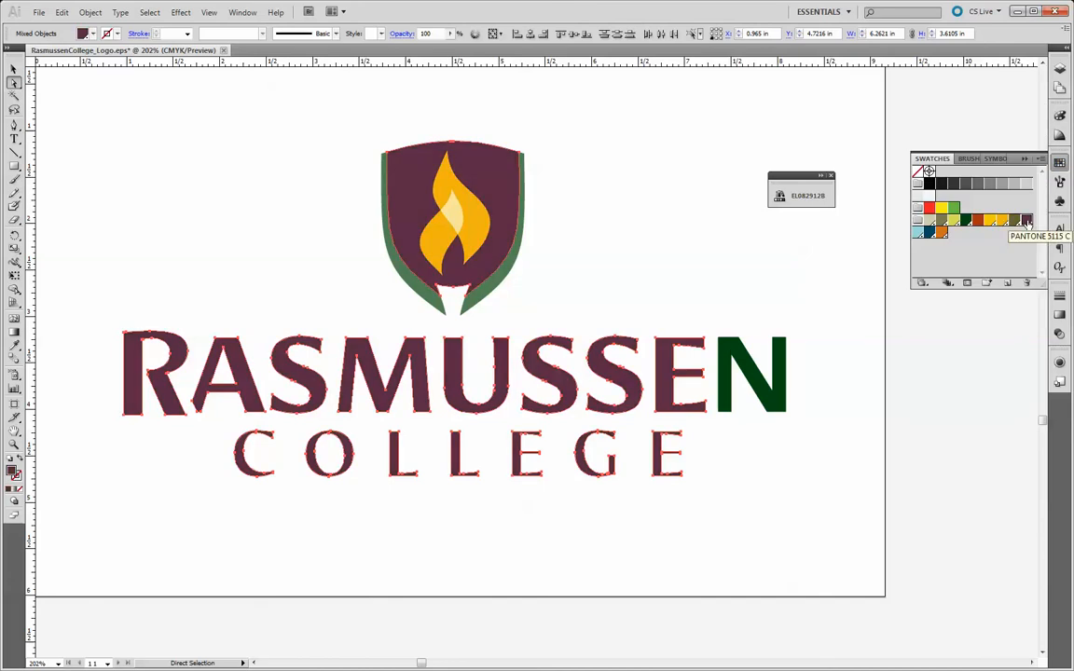
Step: Undo the purple fill and the earlier color and stroke changes to the logo's shield and lettering
{"action": "left_click", "coordinate": [783, 403]}
{"action": "left_click", "coordinate": [783, 403]}
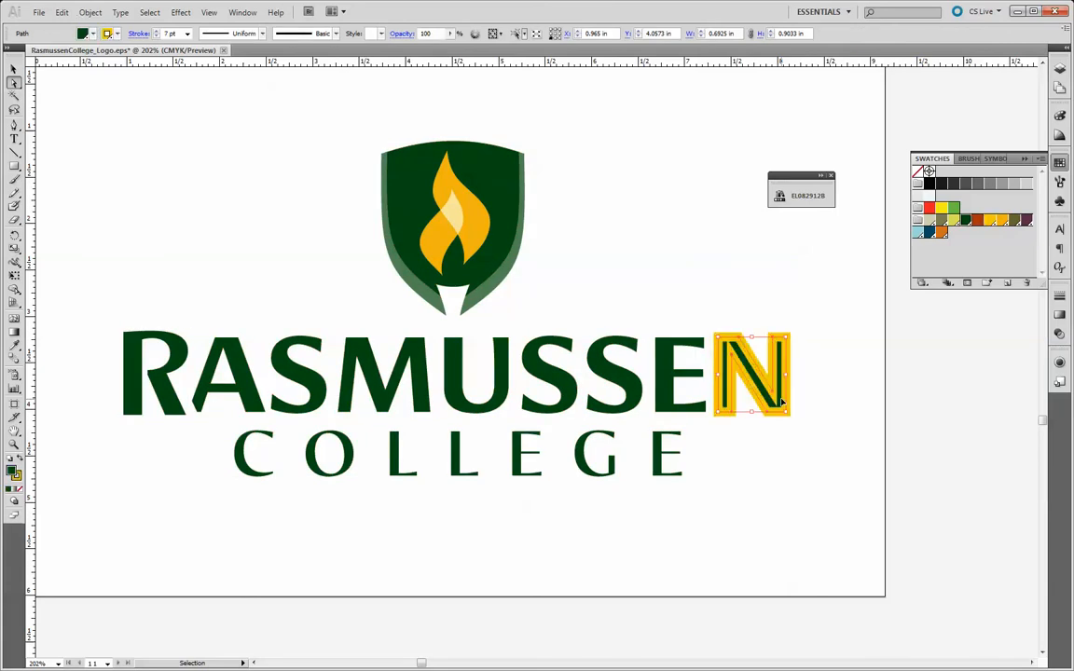
{"action": "key", "text": "ctrl+z"}
{"action": "key", "text": "ctrl+z"}
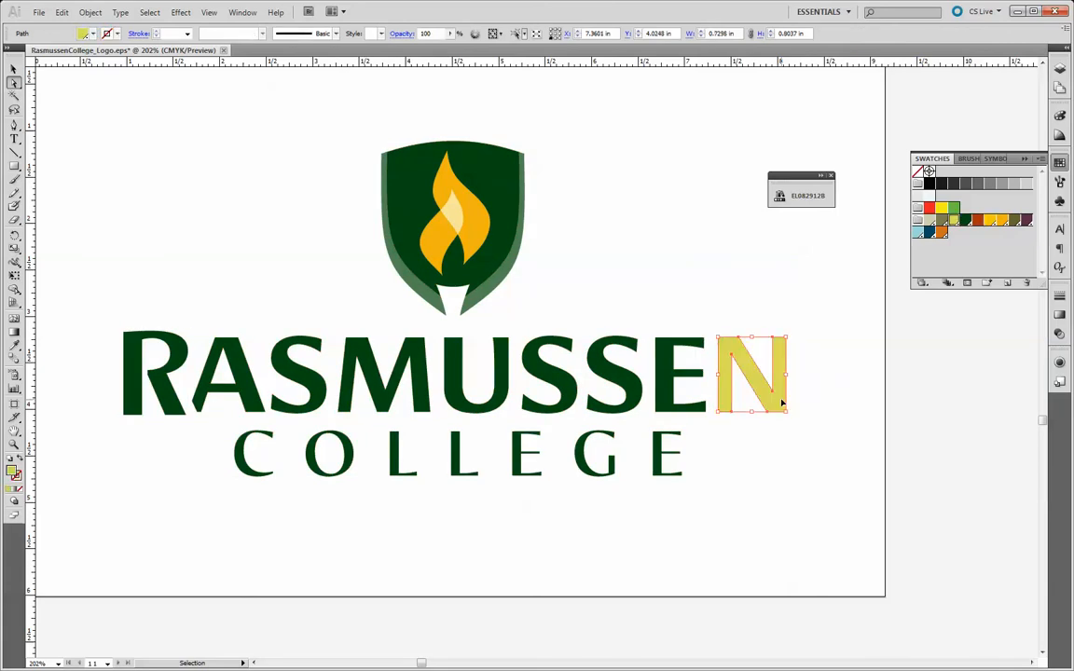
{"action": "key", "text": "ctrl+z"}
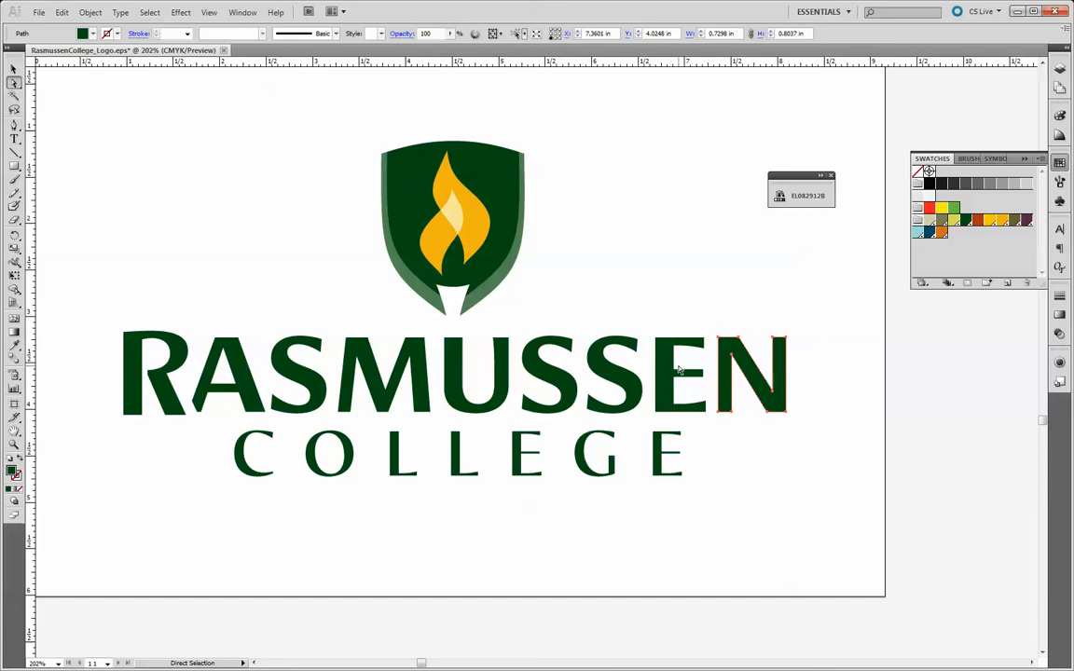
Step: Select all objects sharing the N's fill color and fill them with the gold PANTONE 110 C swatch
{"action": "left_click", "coordinate": [149, 12]}
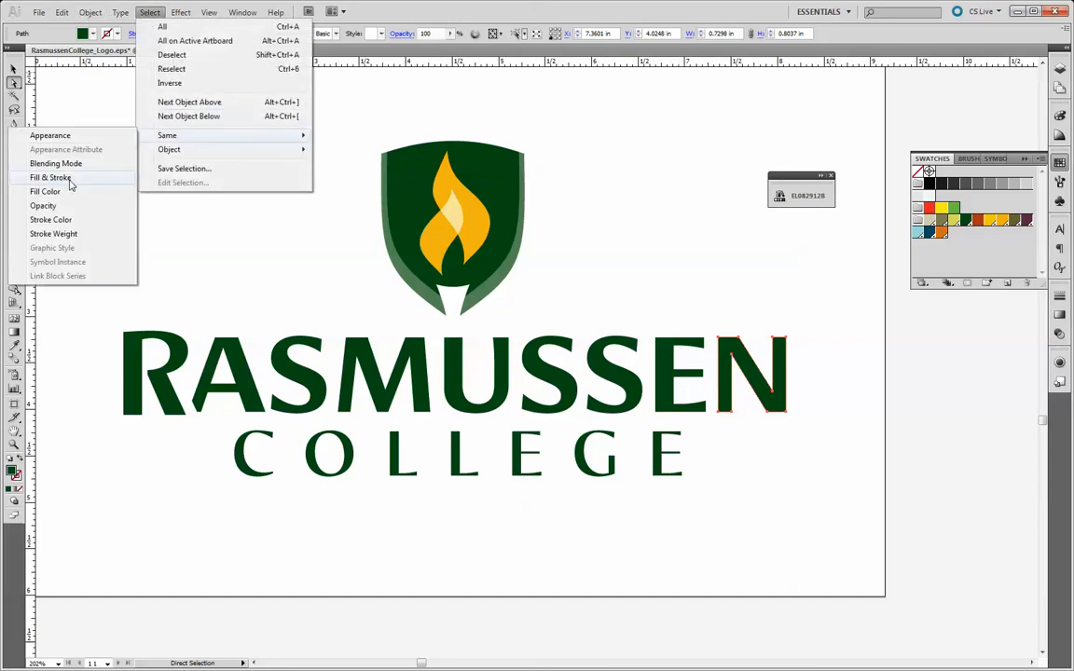
{"action": "left_click", "coordinate": [65, 192]}
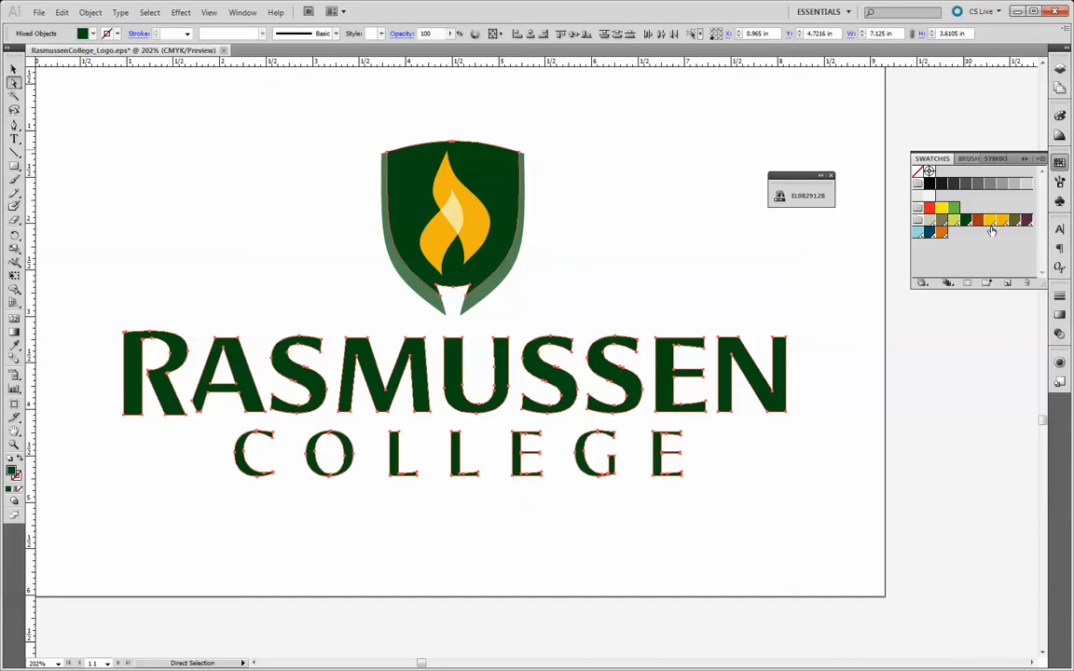
{"action": "left_click", "coordinate": [990, 220]}
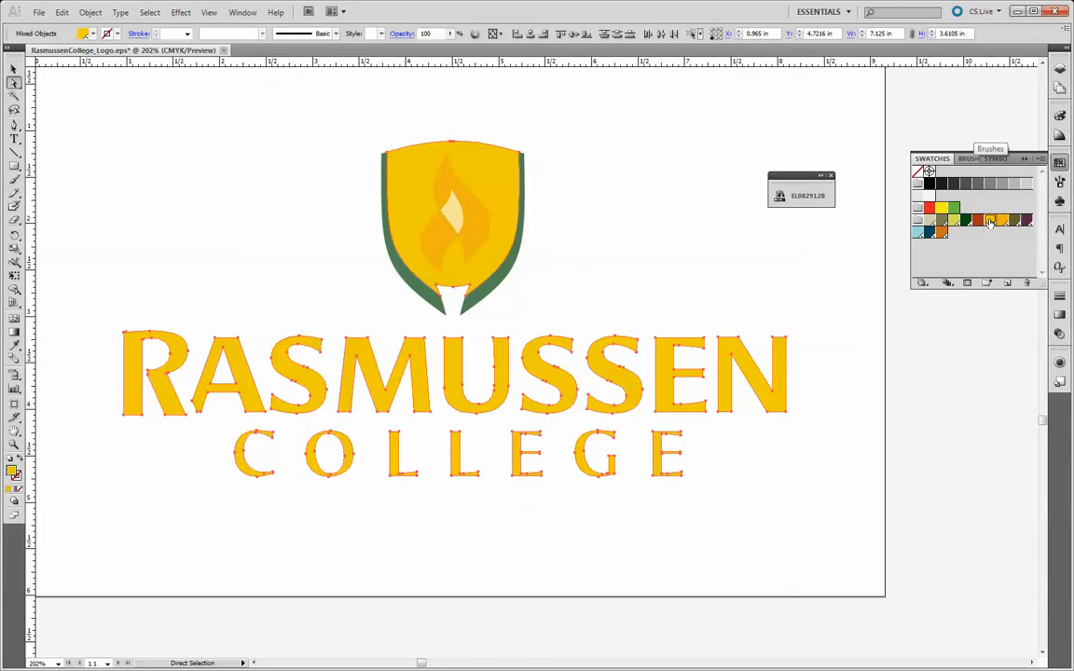
Step: Try the light blue swatch on the selected artwork and undo the recent fill changes
{"action": "left_click", "coordinate": [923, 235]}
{"action": "key", "text": "ctrl+z"}
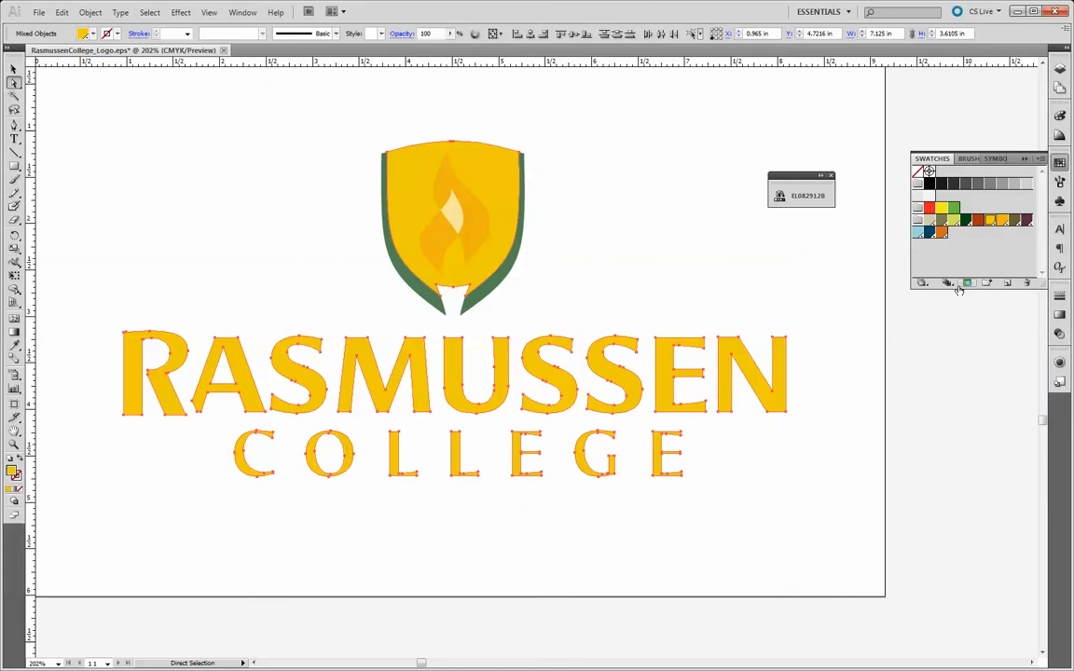
{"action": "key", "text": "ctrl+z"}
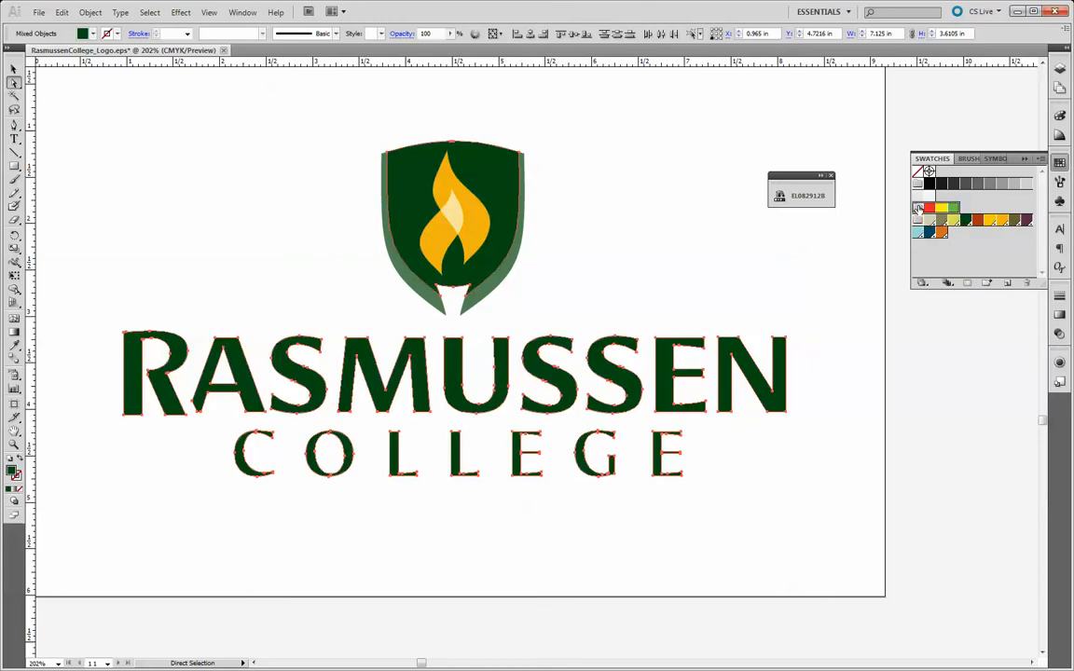
Step: Delete the color group containing the red, yellow and green swatches
{"action": "left_click_drag", "start_coordinate": [919, 208], "coordinate": [1027, 282]}
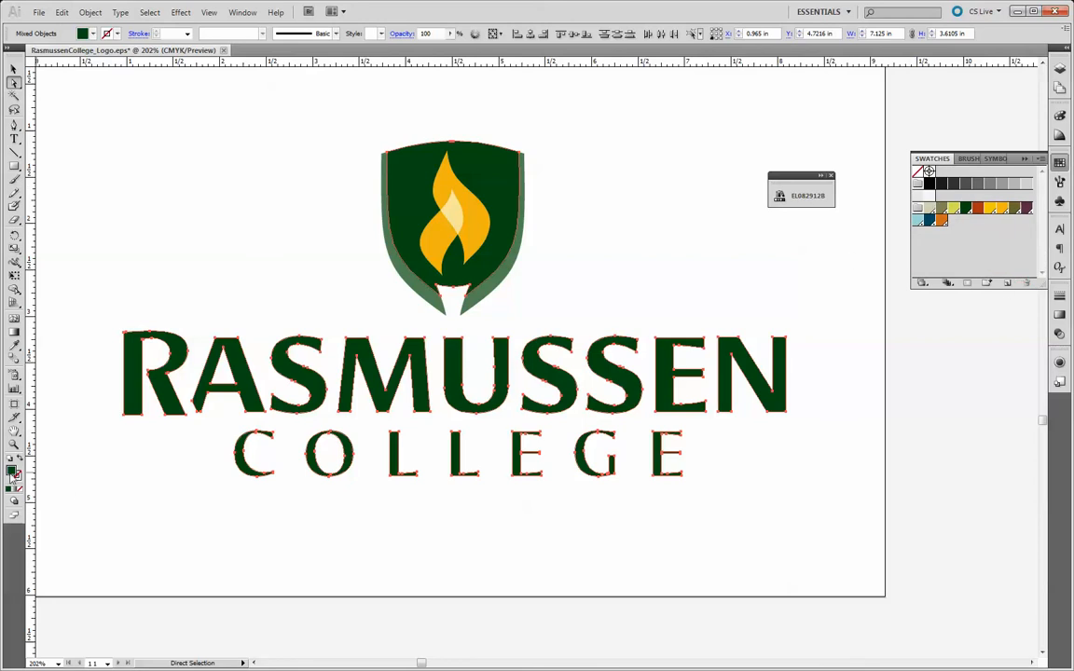
Step: Fill the selected artwork with a violet of about C 64, M 78, Y 0, K 0 using the Color Picker
{"action": "double_click", "coordinate": [11, 470]}
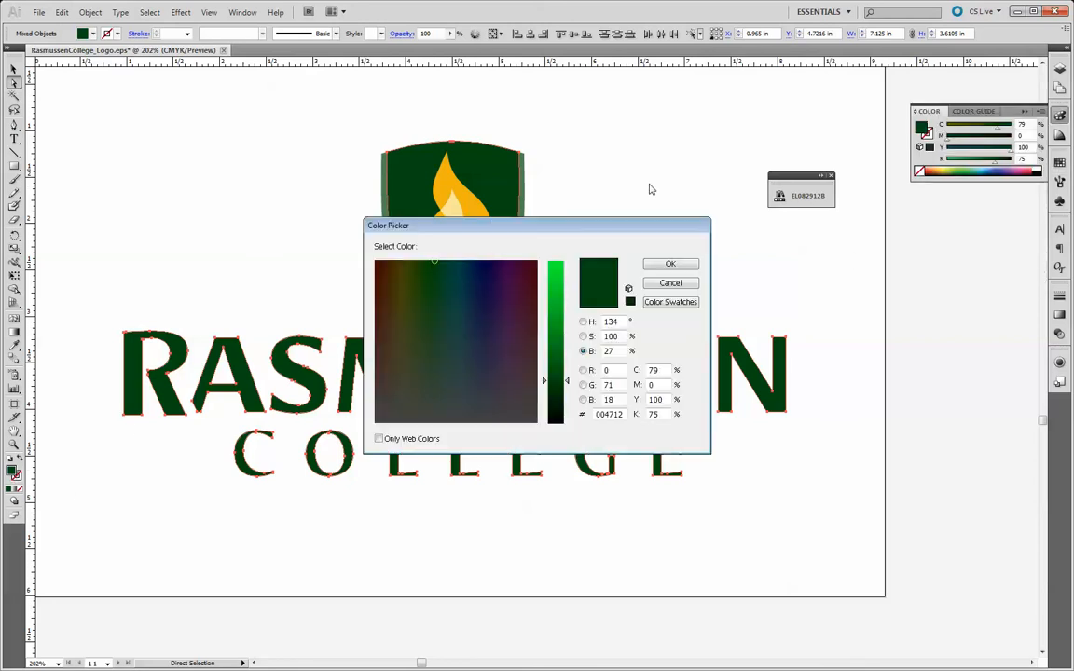
{"action": "left_click", "coordinate": [555, 282]}
{"action": "left_click", "coordinate": [488, 293]}
{"action": "left_click", "coordinate": [438, 274]}
{"action": "left_click", "coordinate": [484, 306]}
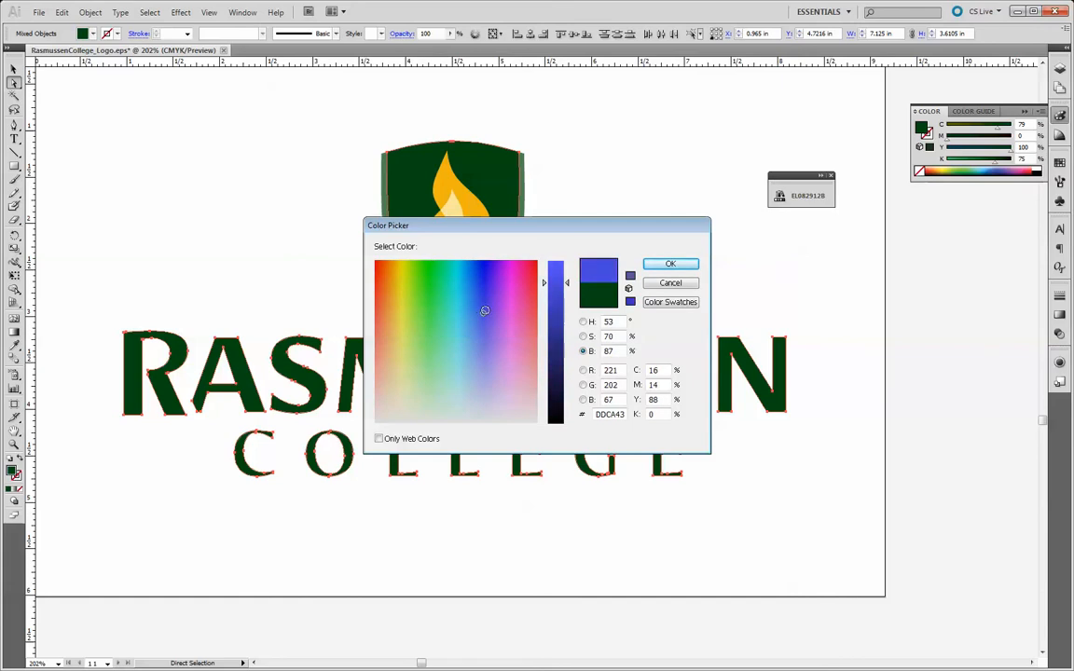
{"action": "left_click", "coordinate": [670, 263]}
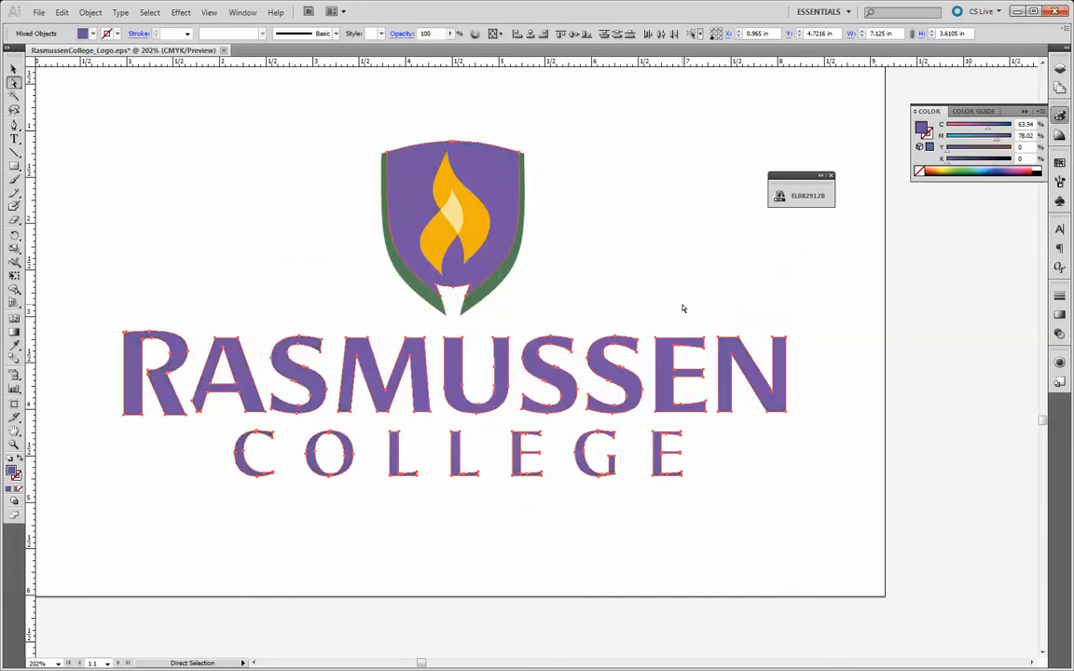
Step: Undo the violet fill and deselect the artwork
{"action": "key", "text": "ctrl+z"}
{"action": "left_click", "coordinate": [330, 311]}
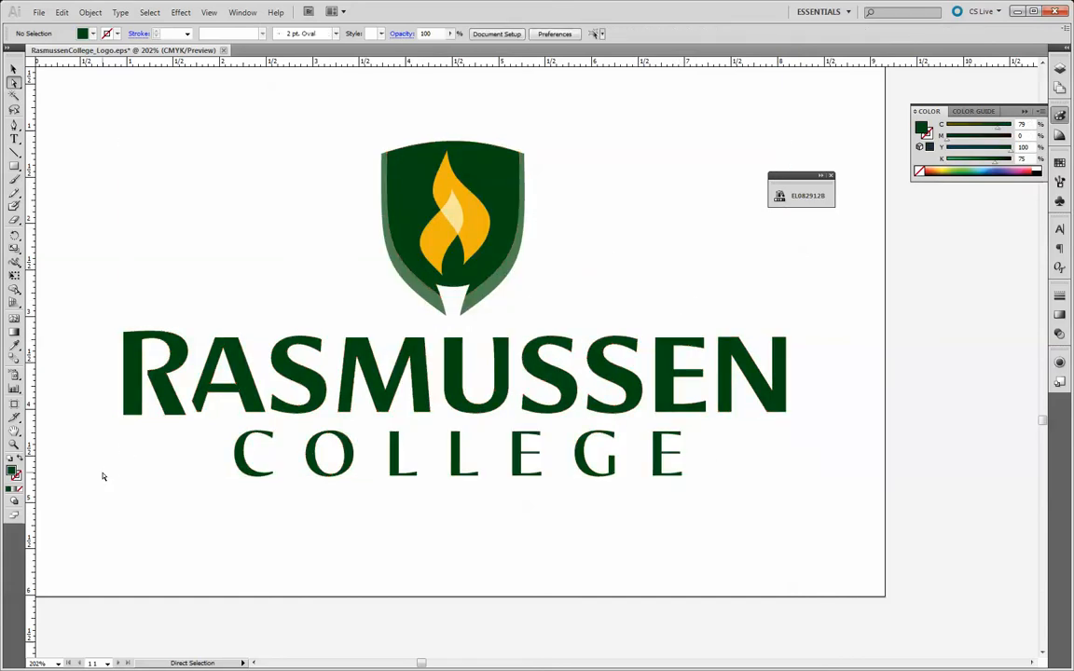
Step: With nothing selected, set the fill color to a purple of about C 68, M 100, Y 17, K 5 using the Color Picker
{"action": "double_click", "coordinate": [13, 472]}
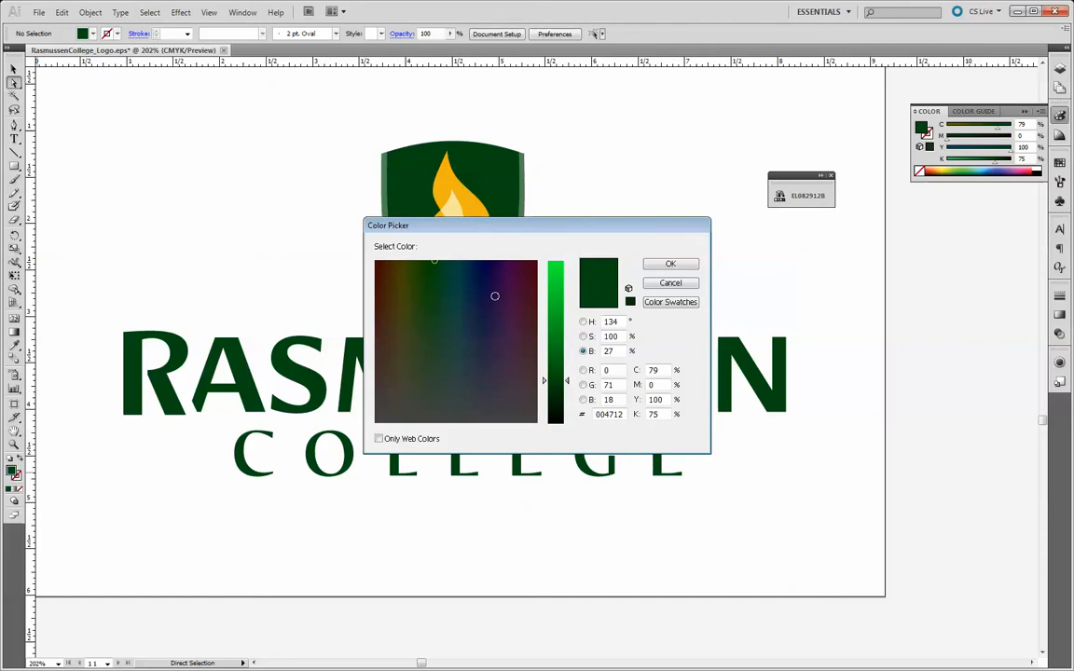
{"action": "left_click", "coordinate": [556, 347]}
{"action": "left_click_drag", "start_coordinate": [522, 317], "coordinate": [504, 301]}
{"action": "left_click", "coordinate": [671, 264]}
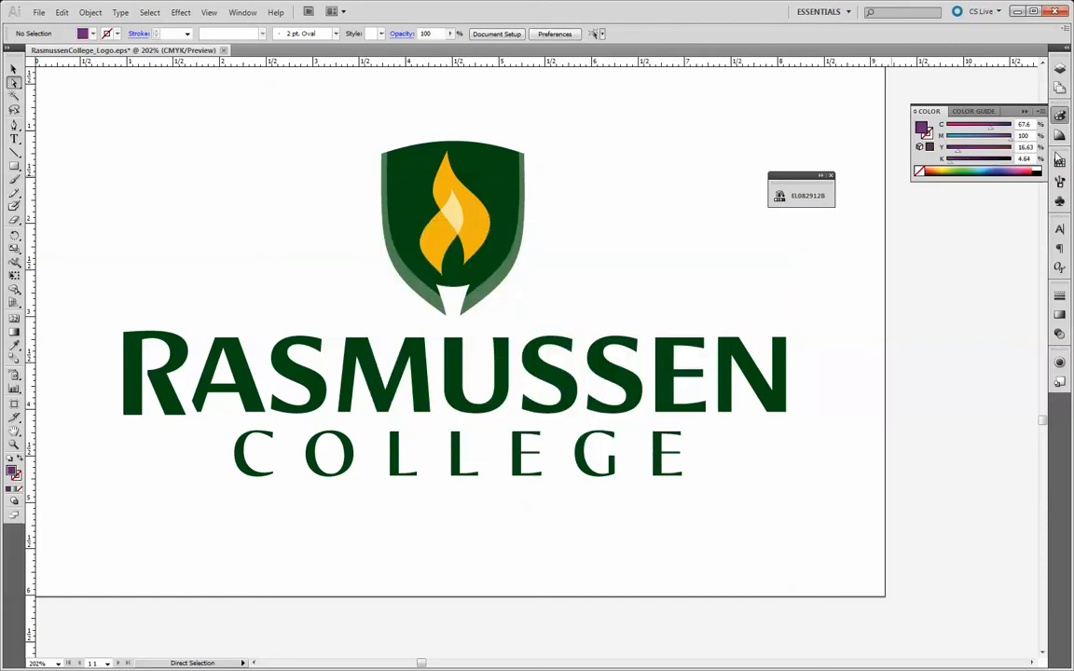
Step: Try adding the current purple fill to the document's swatches and undo the addition
{"action": "left_click", "coordinate": [1060, 164]}
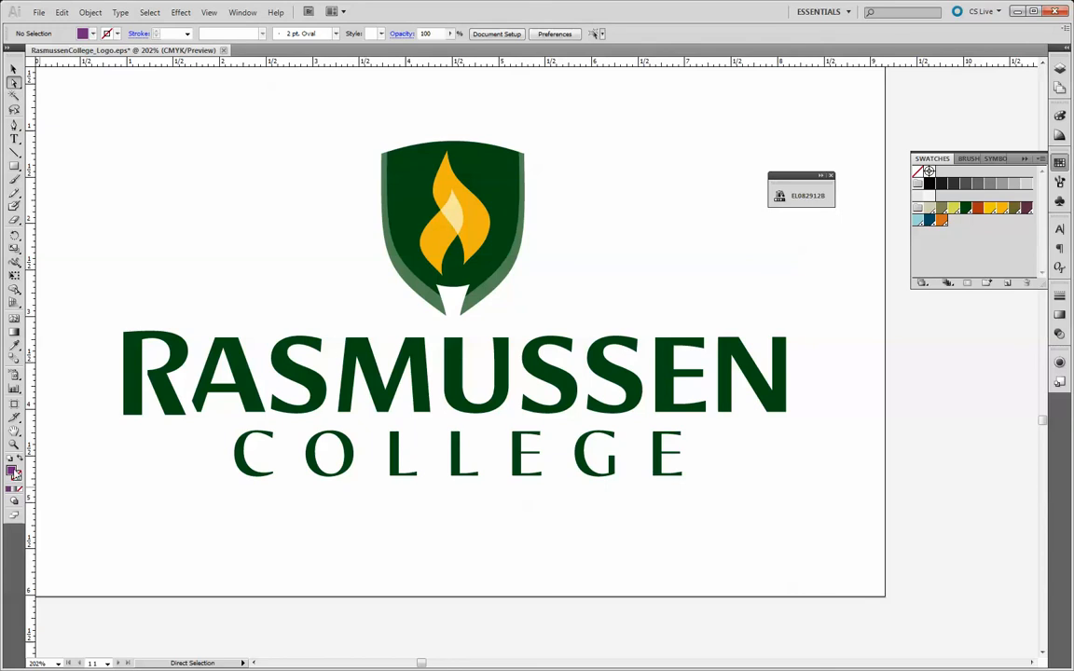
{"action": "left_click_drag", "start_coordinate": [13, 473], "coordinate": [936, 253]}
{"action": "key", "text": "ctrl+z"}
{"action": "left_click", "coordinate": [242, 12]}
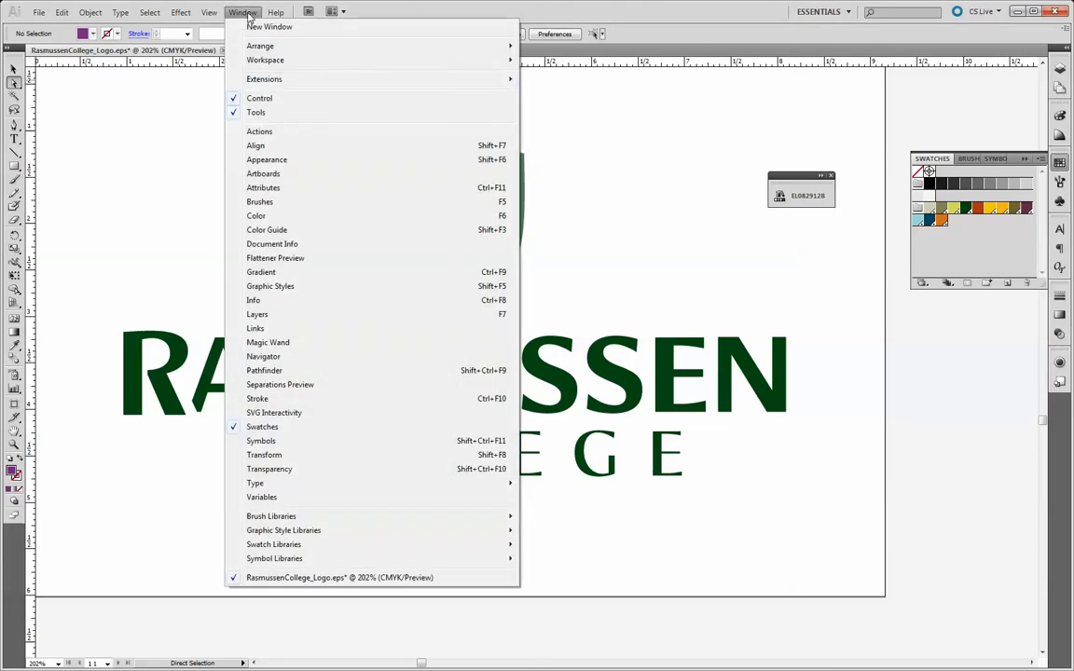
{"action": "mouse_move", "coordinate": [276, 81]}
{"action": "left_click", "coordinate": [123, 121]}
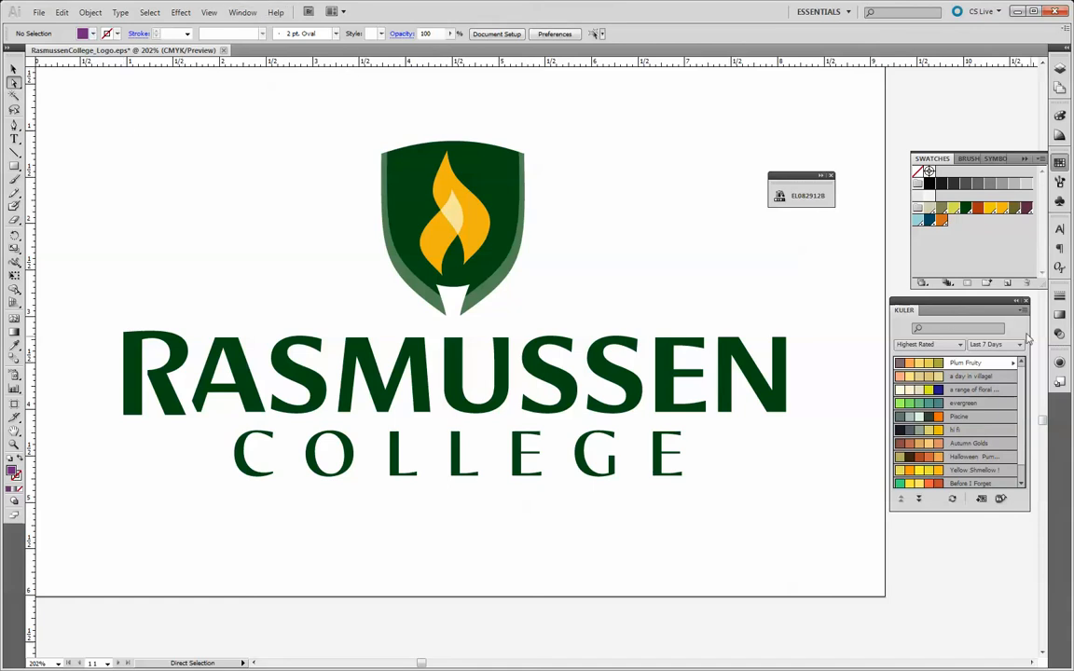
{"action": "left_click_drag", "start_coordinate": [914, 309], "coordinate": [923, 276]}
Step: Open the Kuler extension and lengthen it downward so that its theme list has more room
{"action": "left_click", "coordinate": [244, 12]}
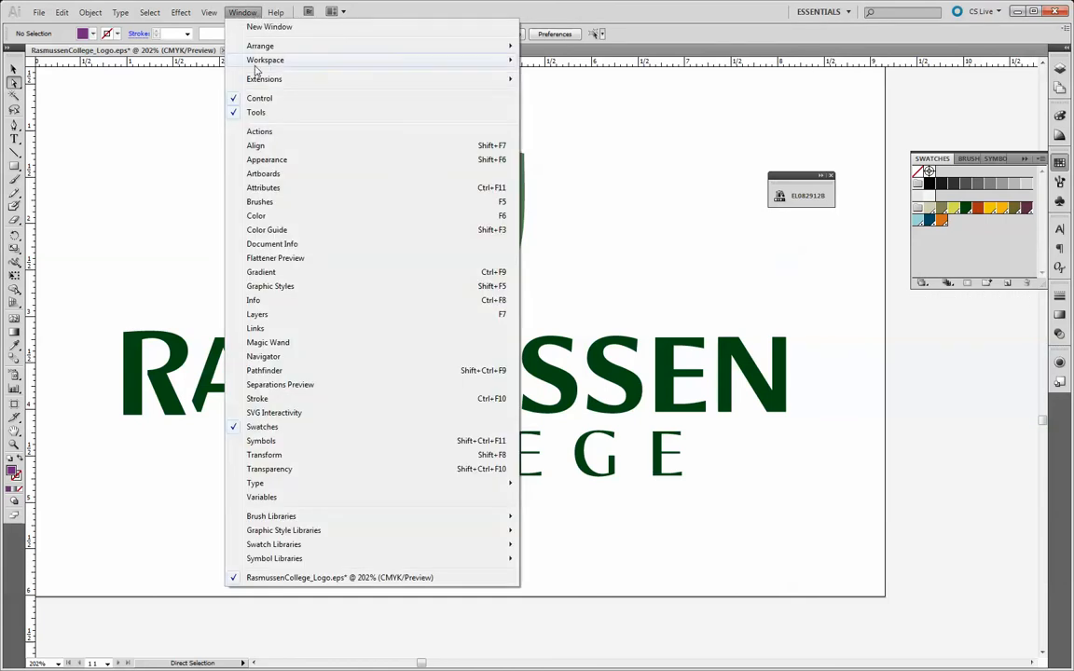
{"action": "mouse_move", "coordinate": [259, 79]}
{"action": "left_click", "coordinate": [142, 122]}
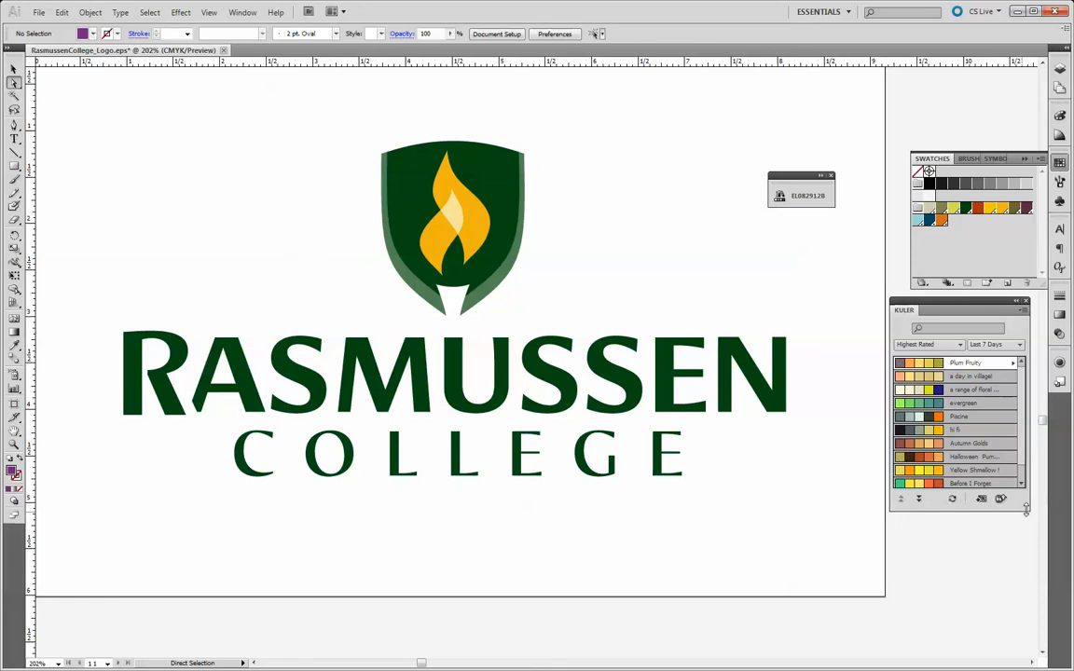
{"action": "left_click_drag", "start_coordinate": [1024, 510], "coordinate": [1026, 629]}
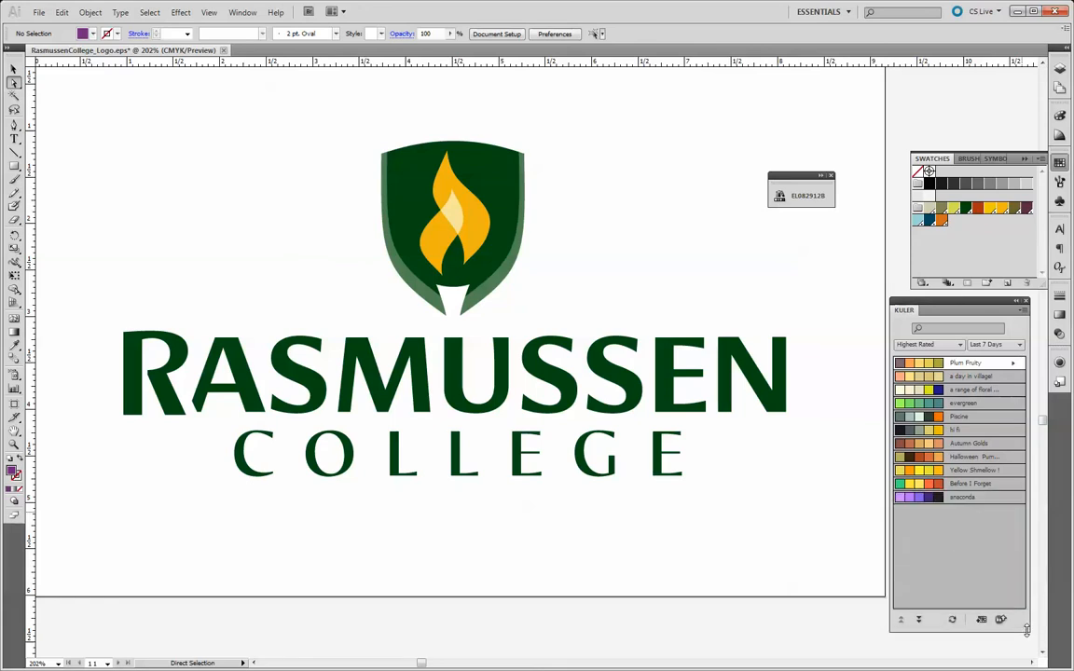
Step: List the highest-rated Kuler themes from the last 30 days and add the evergreen theme to the swatches
{"action": "left_click", "coordinate": [994, 344]}
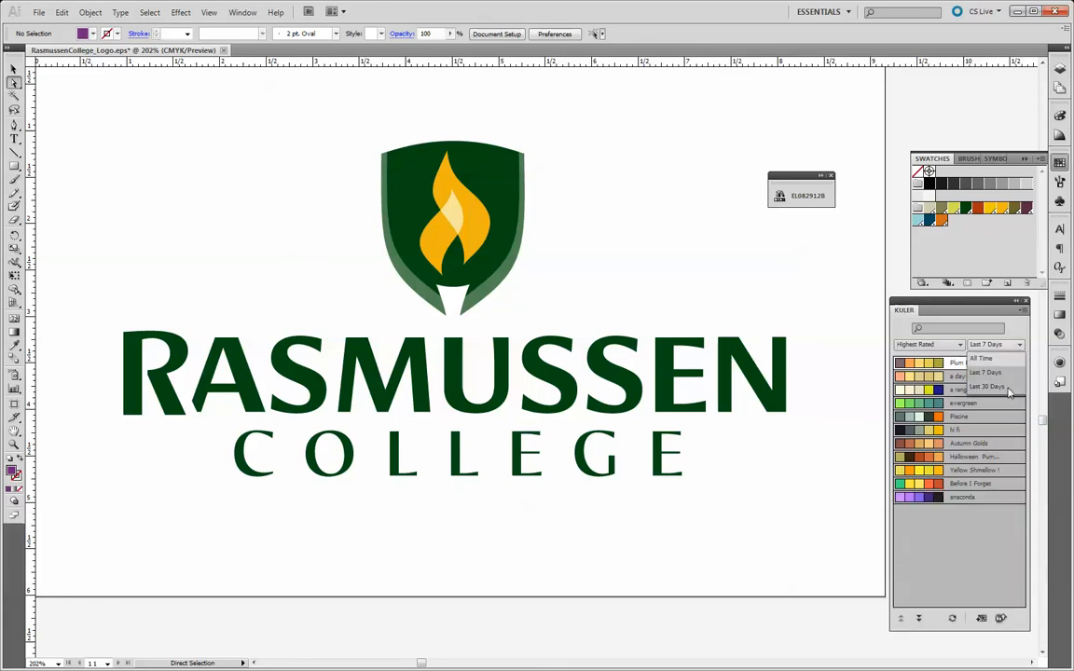
{"action": "left_click", "coordinate": [1006, 390]}
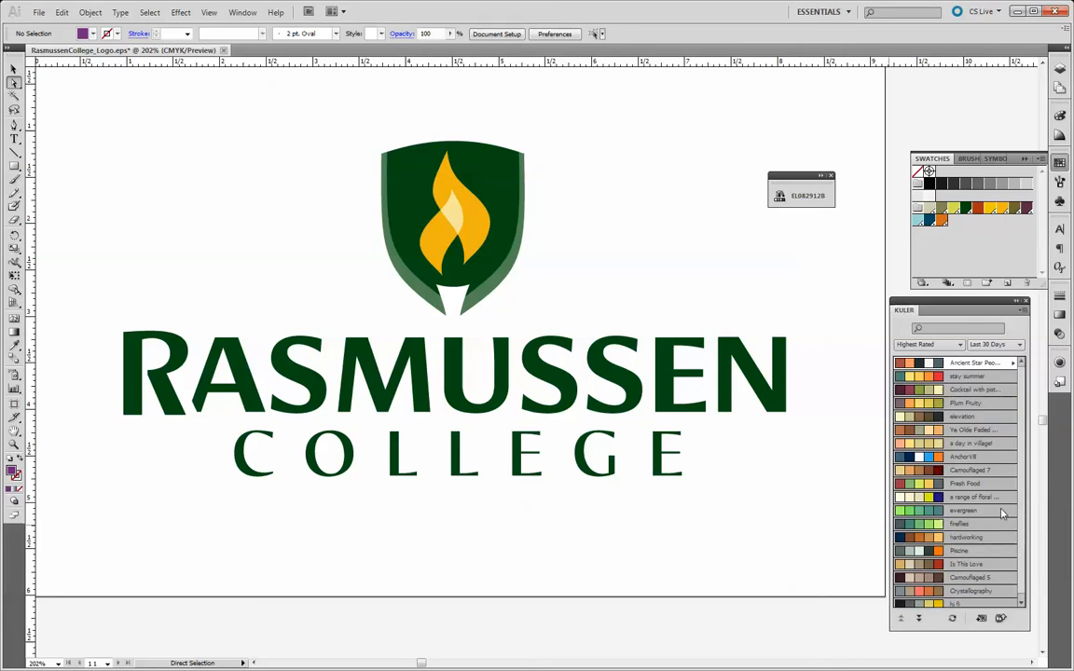
{"action": "left_click", "coordinate": [1002, 512]}
{"action": "left_click", "coordinate": [1013, 513]}
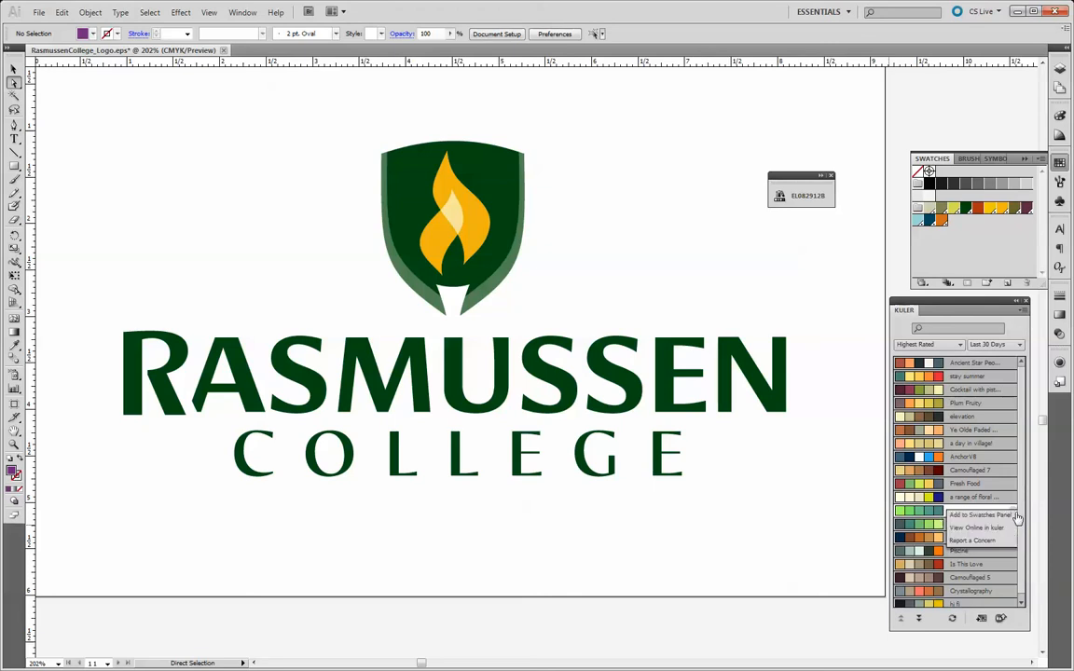
{"action": "left_click", "coordinate": [978, 515]}
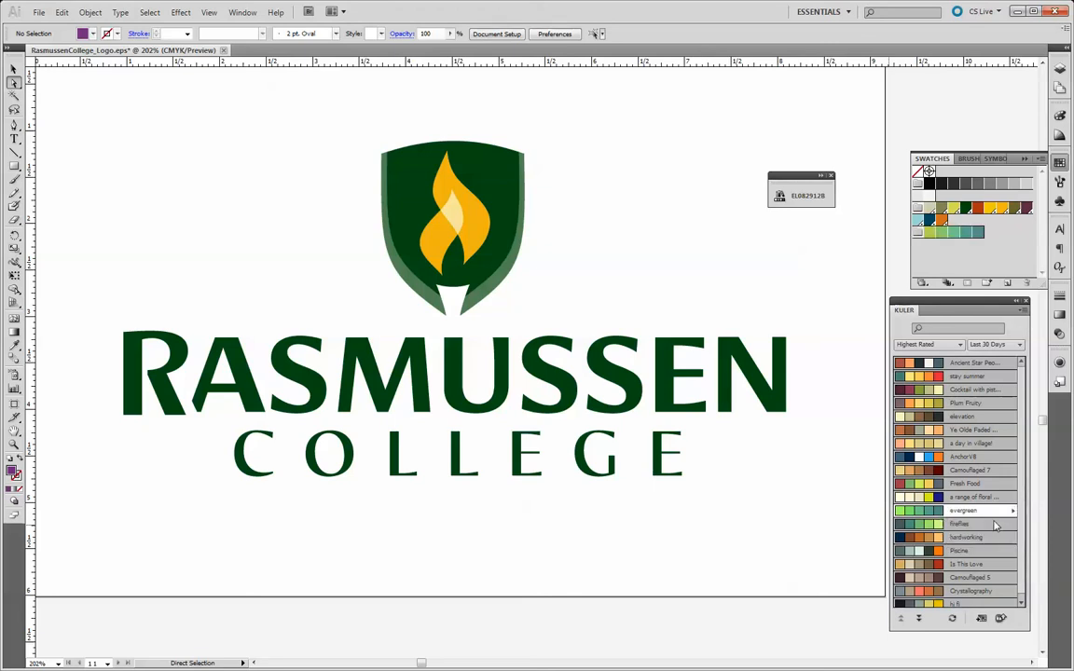